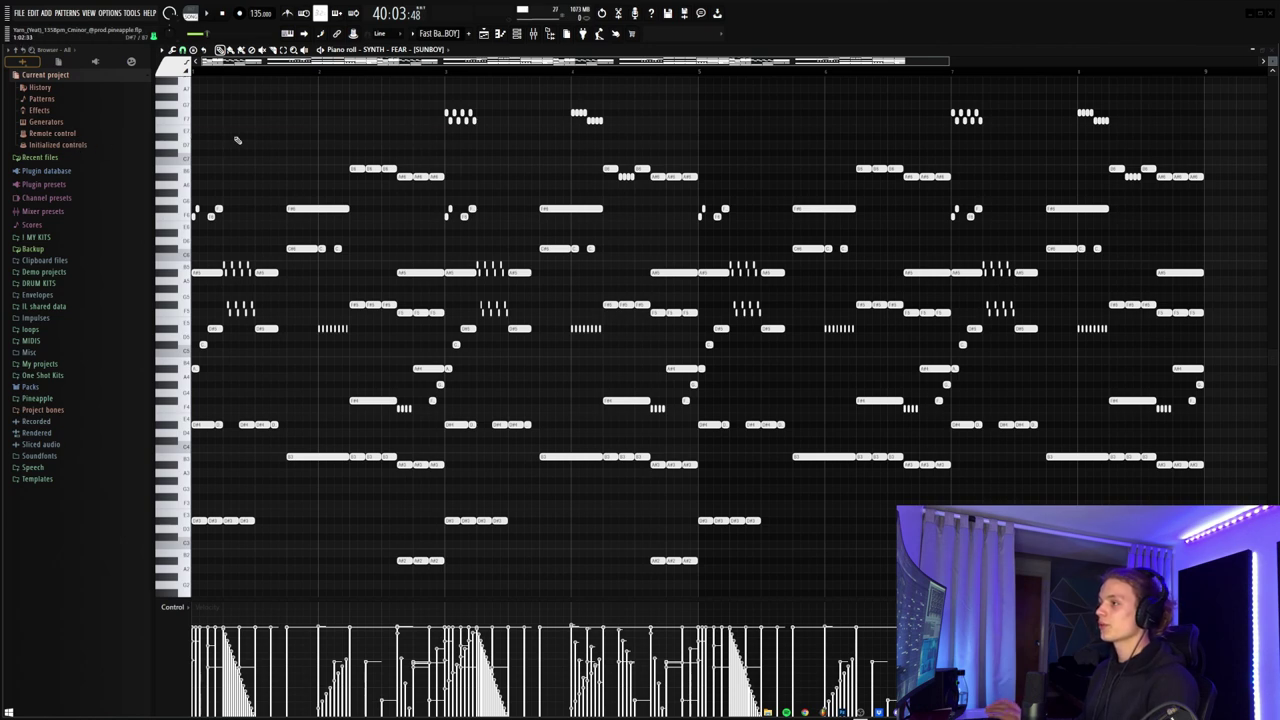
Step: Zoom in on the first bars of the SYNTH - FEAR melody and highlight the repeated mid-register note in bar 1
drag(1273, 61, 1273, 62)
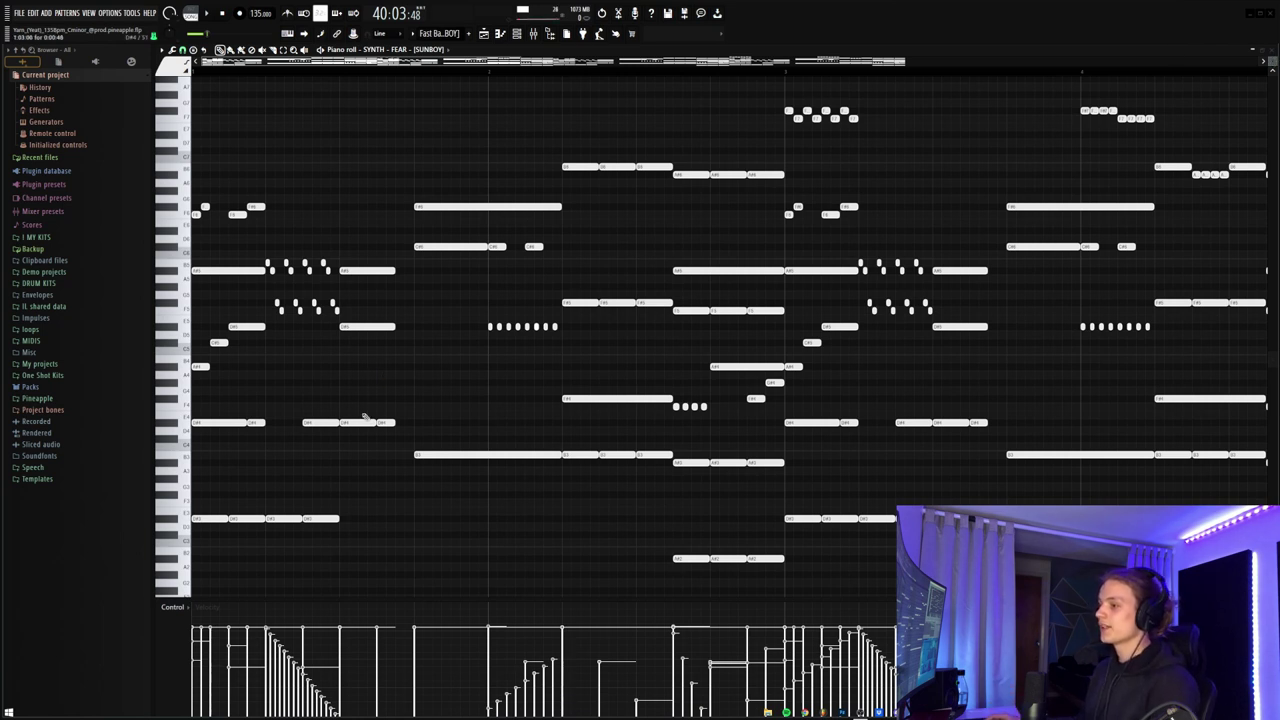
drag(355, 396, 362, 434)
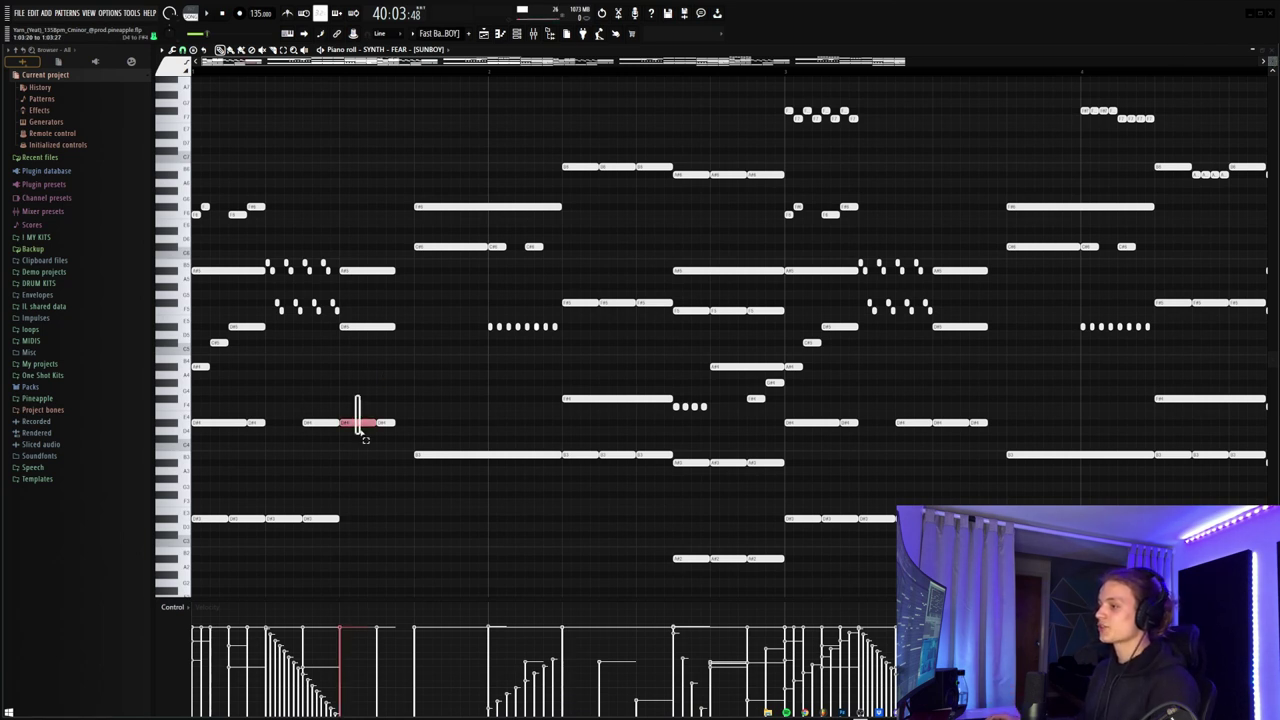
click(354, 271)
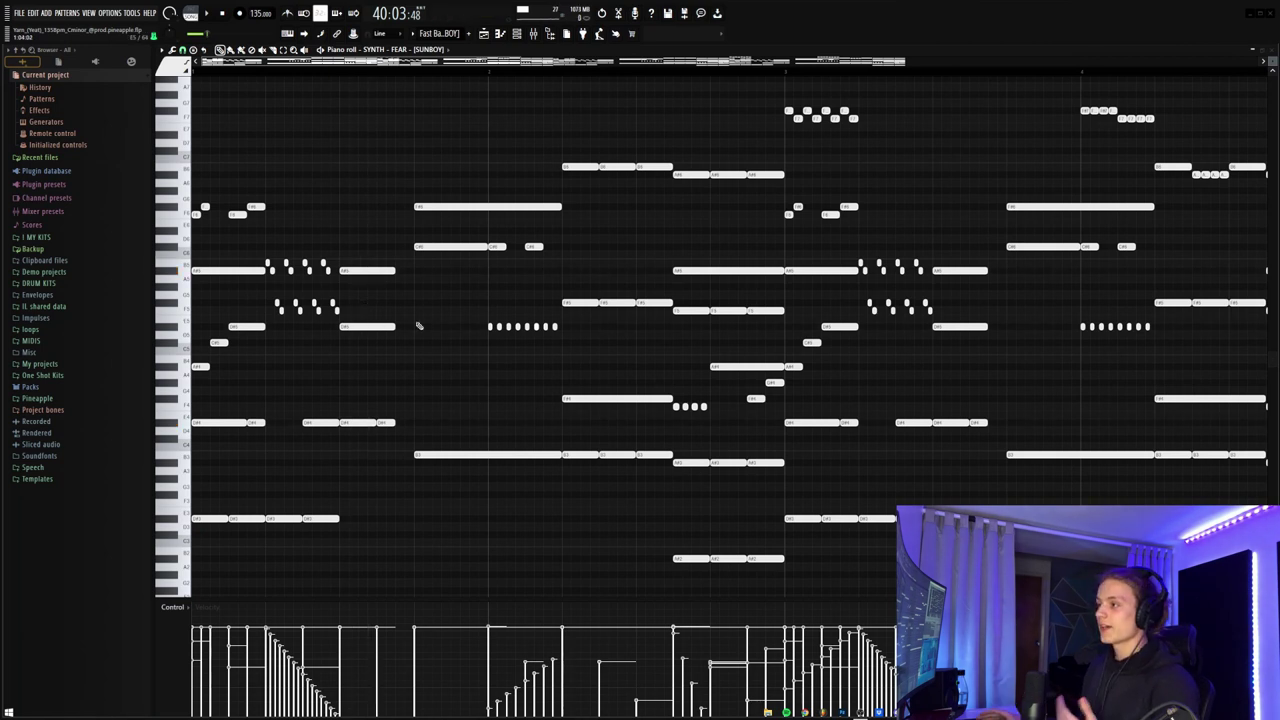
drag(482, 405, 468, 506)
ctrl+click(434, 402)
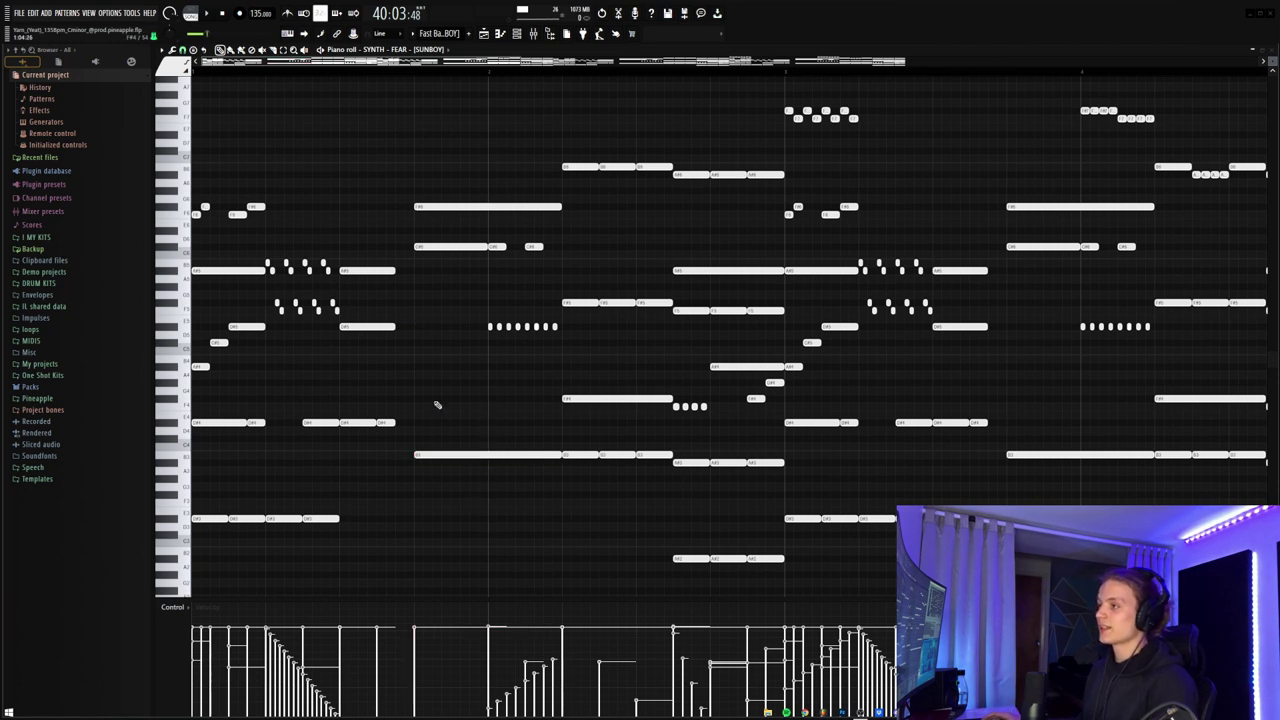
Step: Highlight the long high note in bar 1 and the supporting notes at the end of bar 2, and play that passage
drag(461, 188, 463, 220)
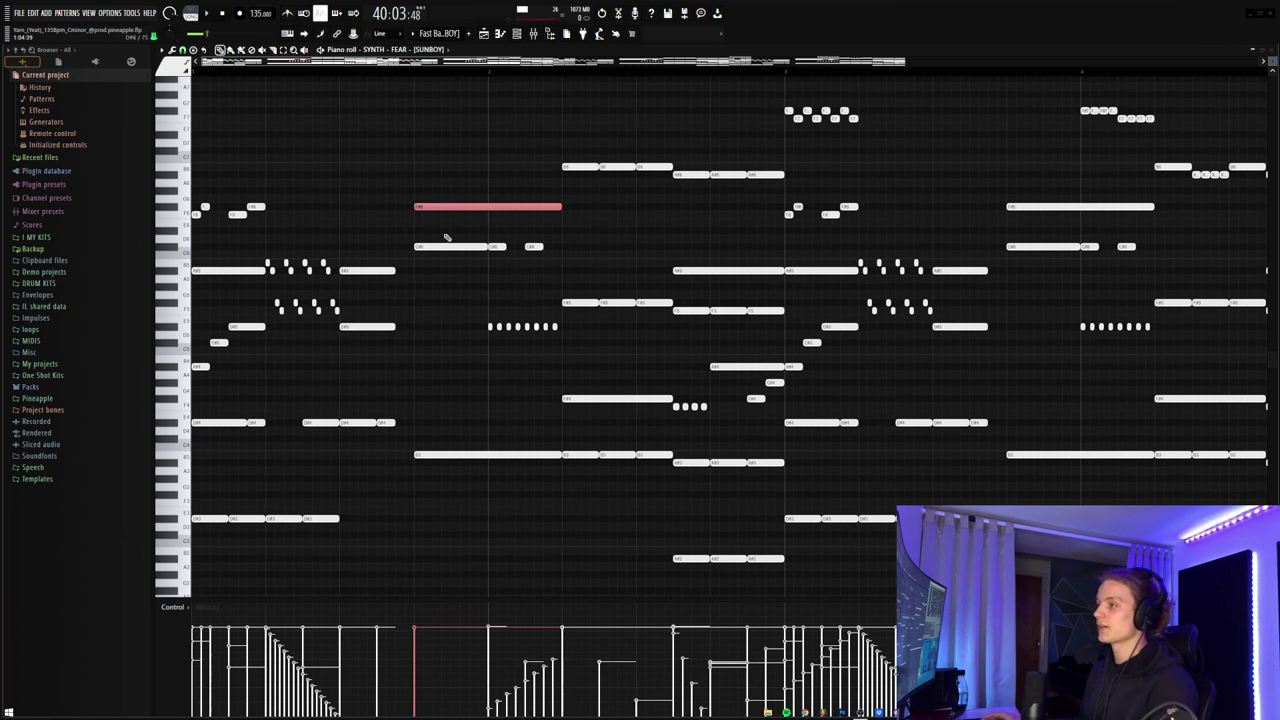
alt+right_click(443, 233)
ctrl+click(450, 237)
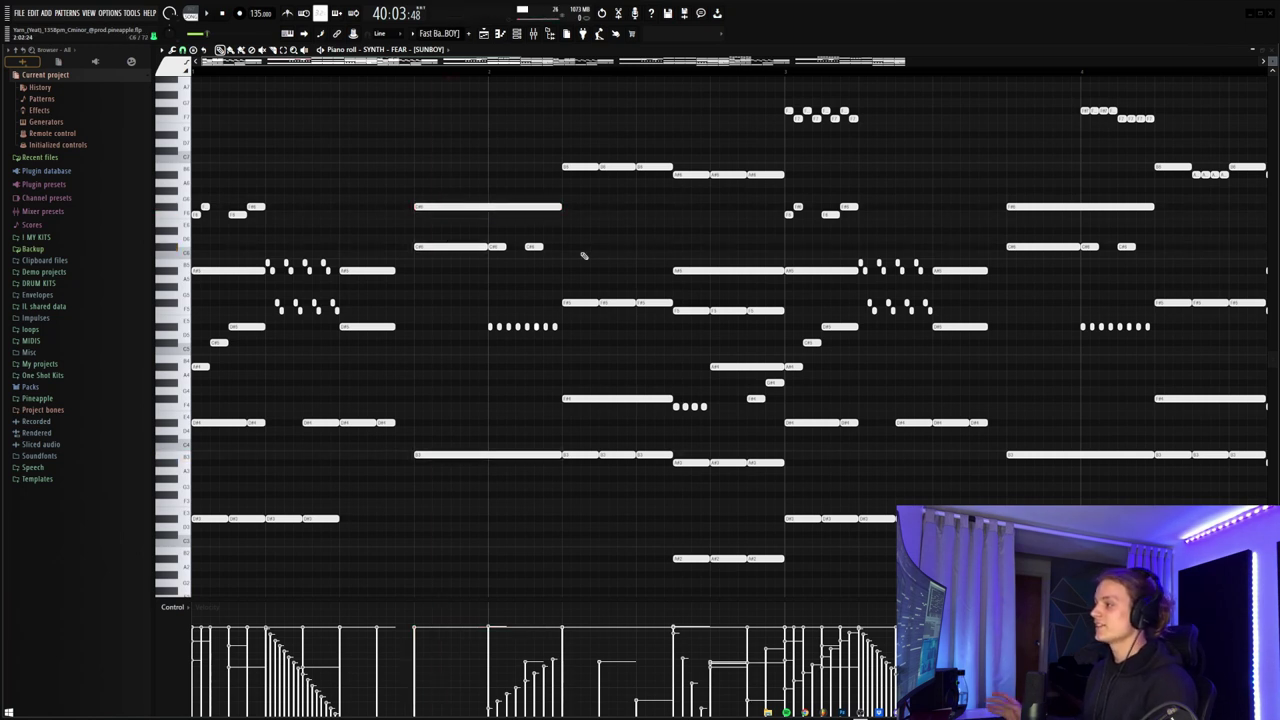
click(689, 310)
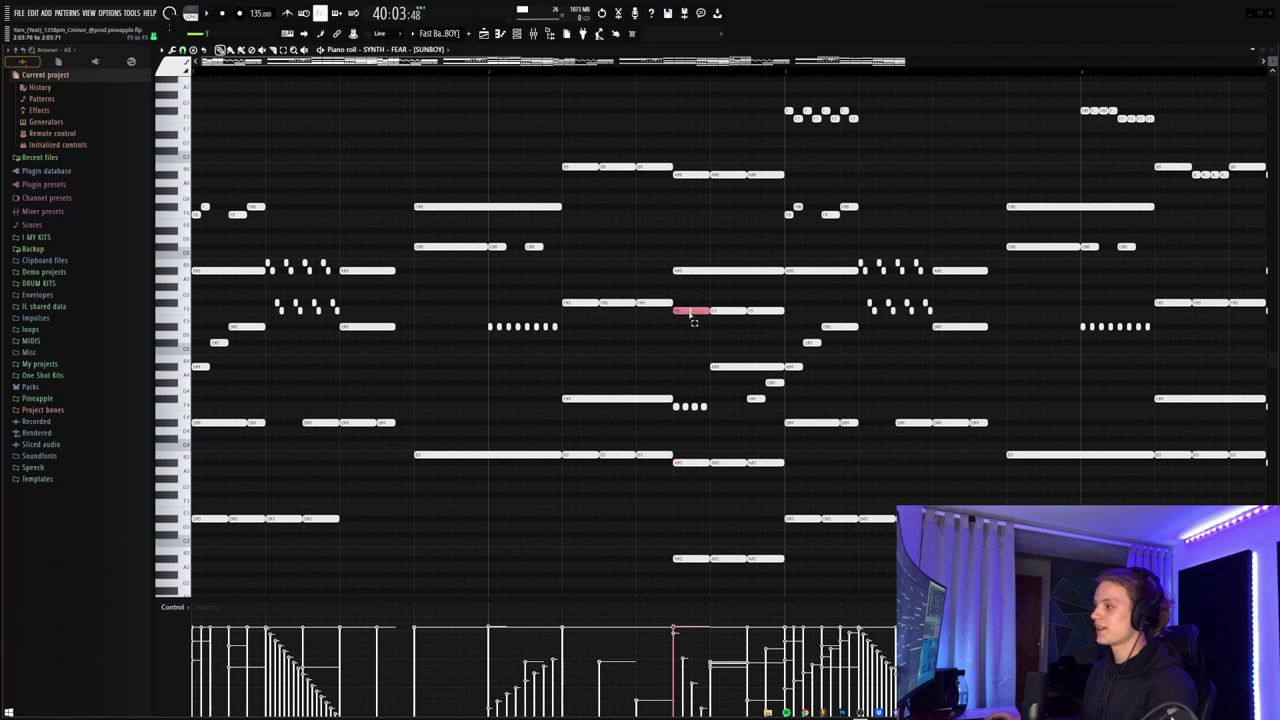
click(737, 364)
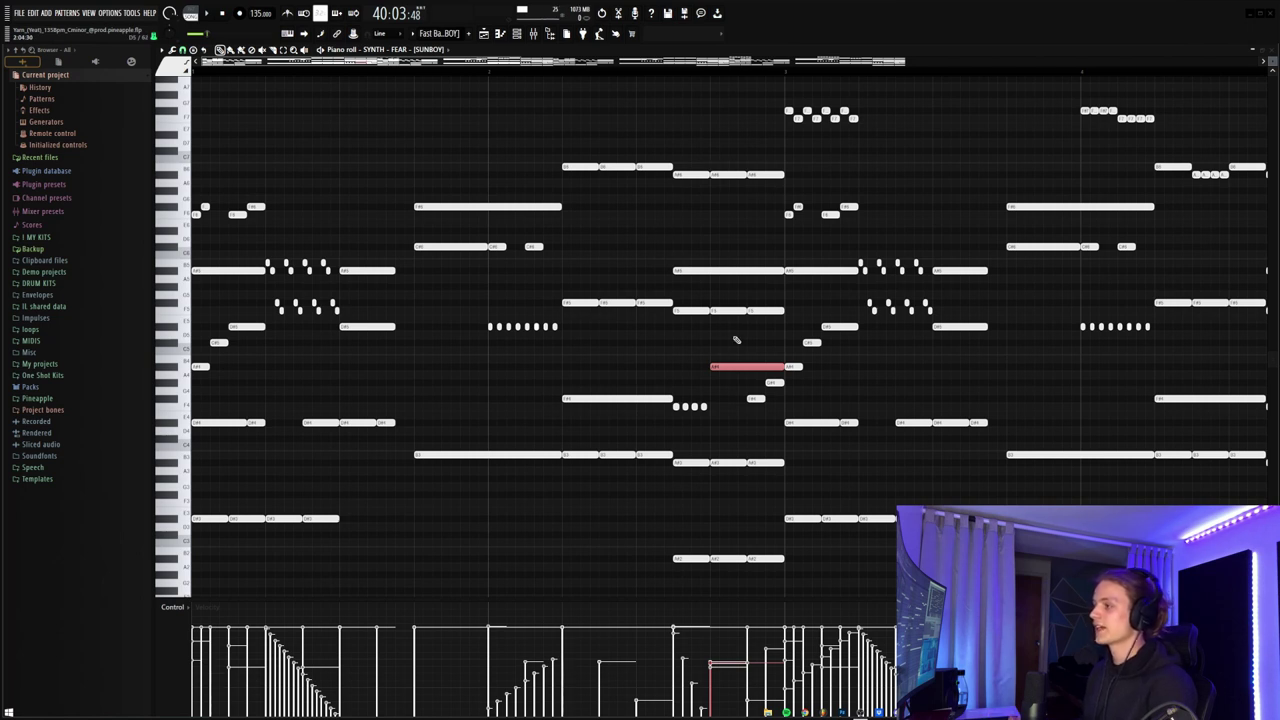
key(space)
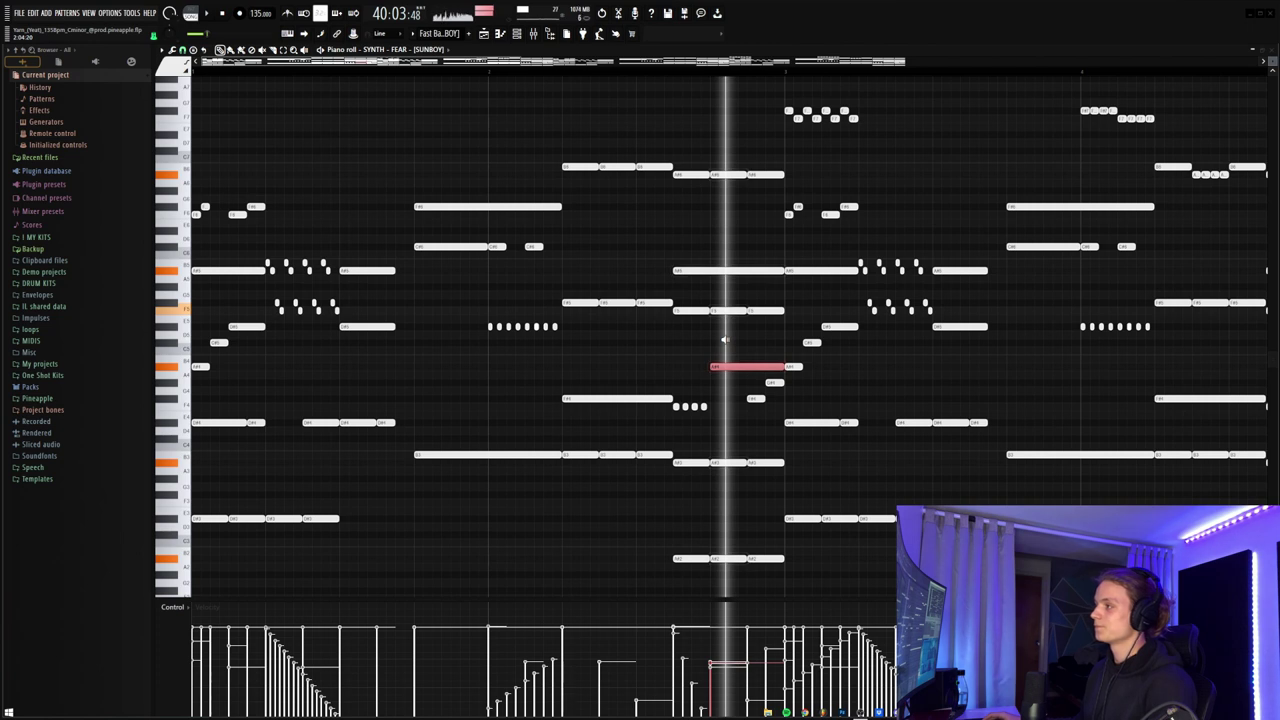
key(space)
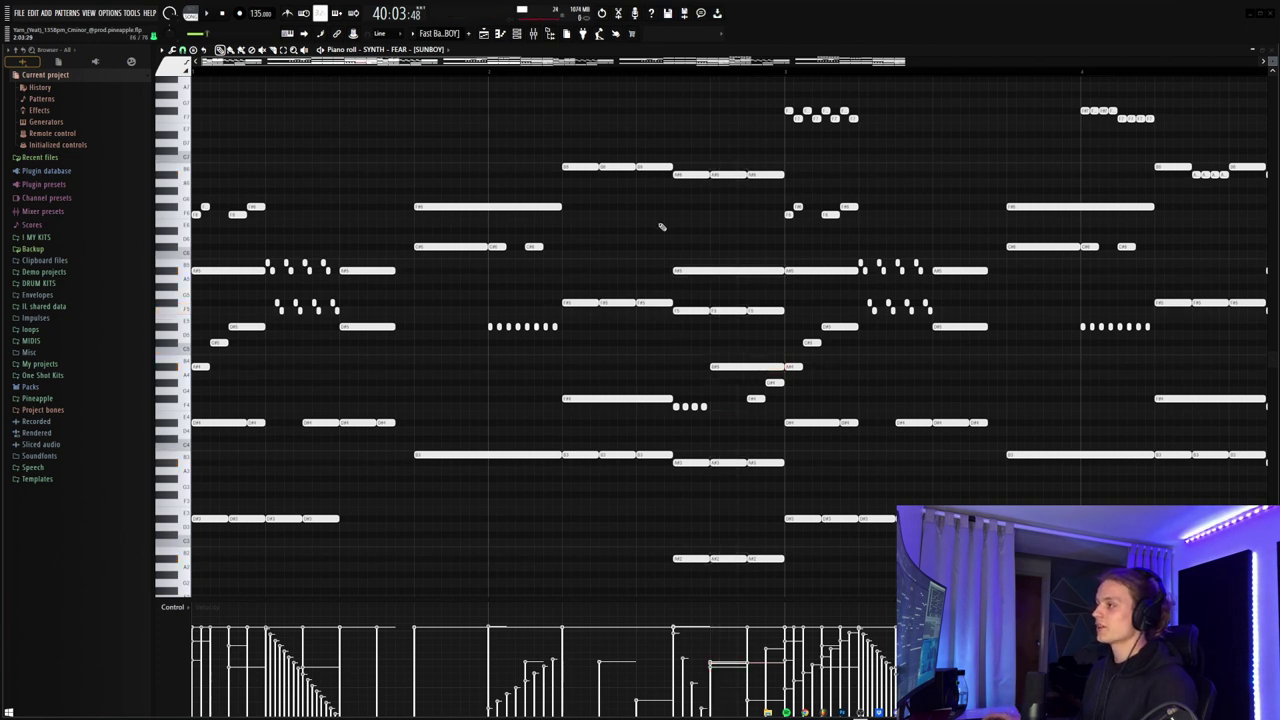
Step: Try chopping the six highest notes at the end of bar 2 with the default chopper pattern
drag(816, 158, 557, 182)
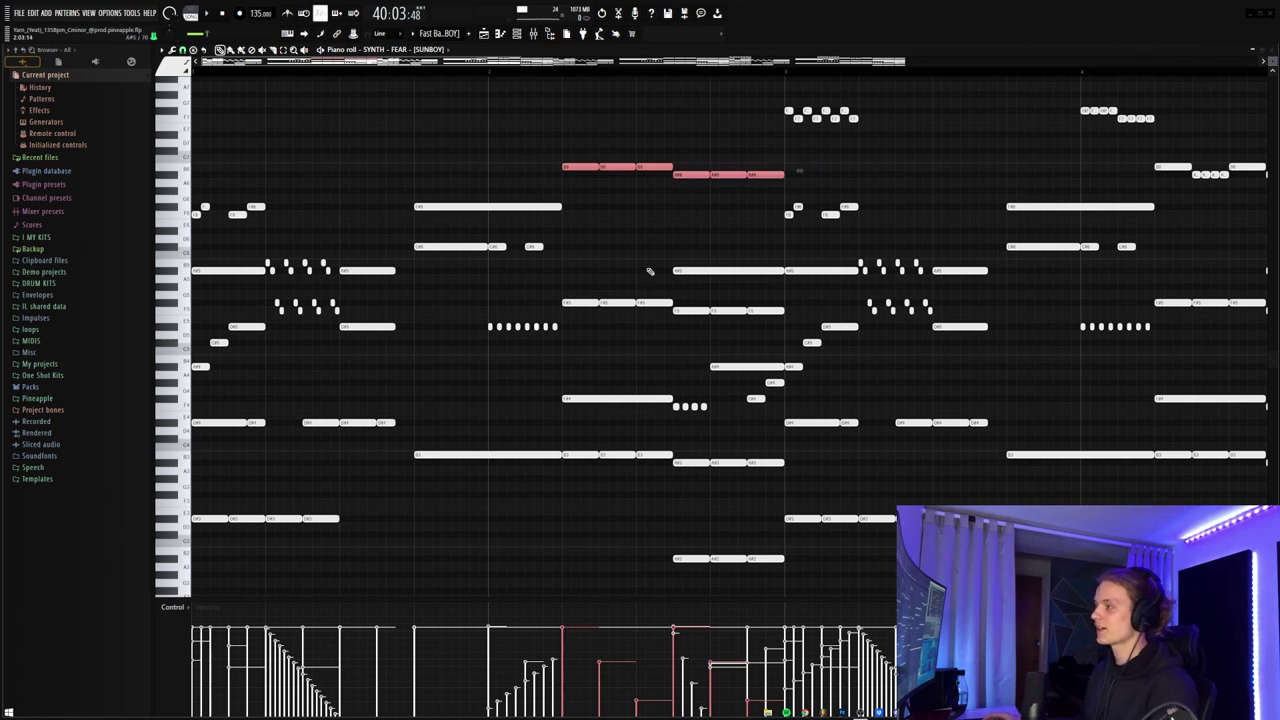
key(alt+u)
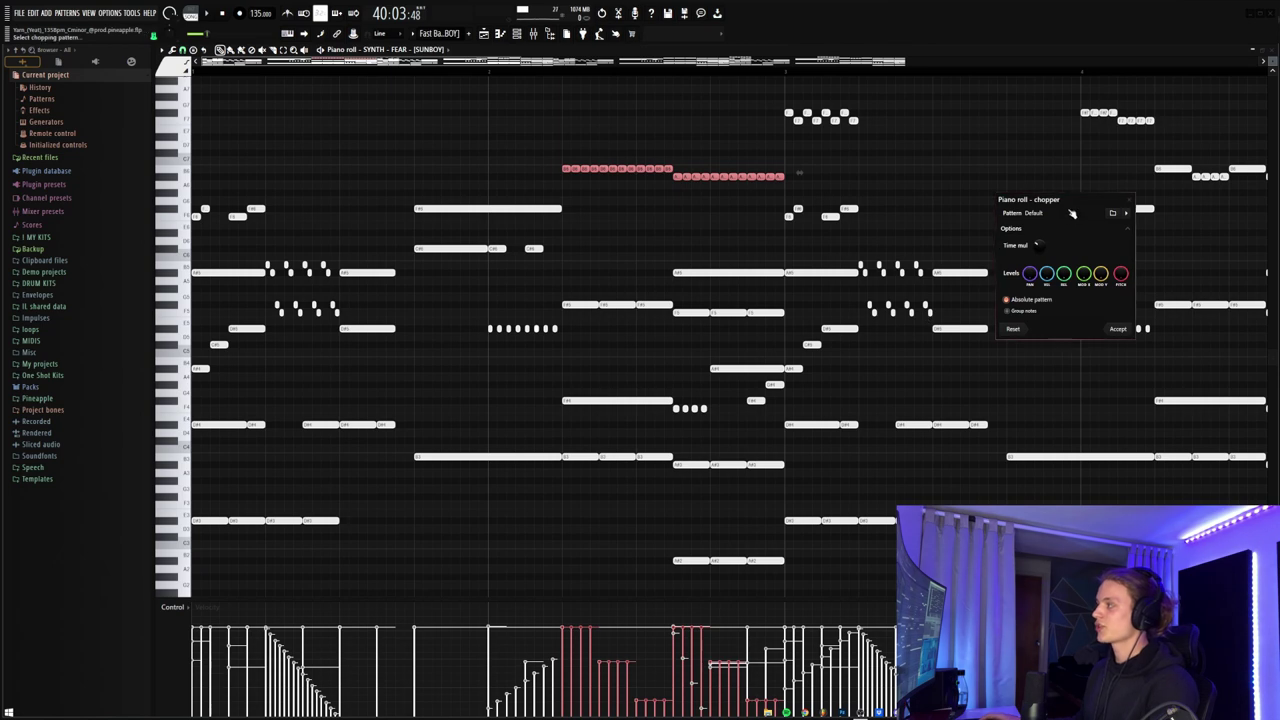
click(1130, 201)
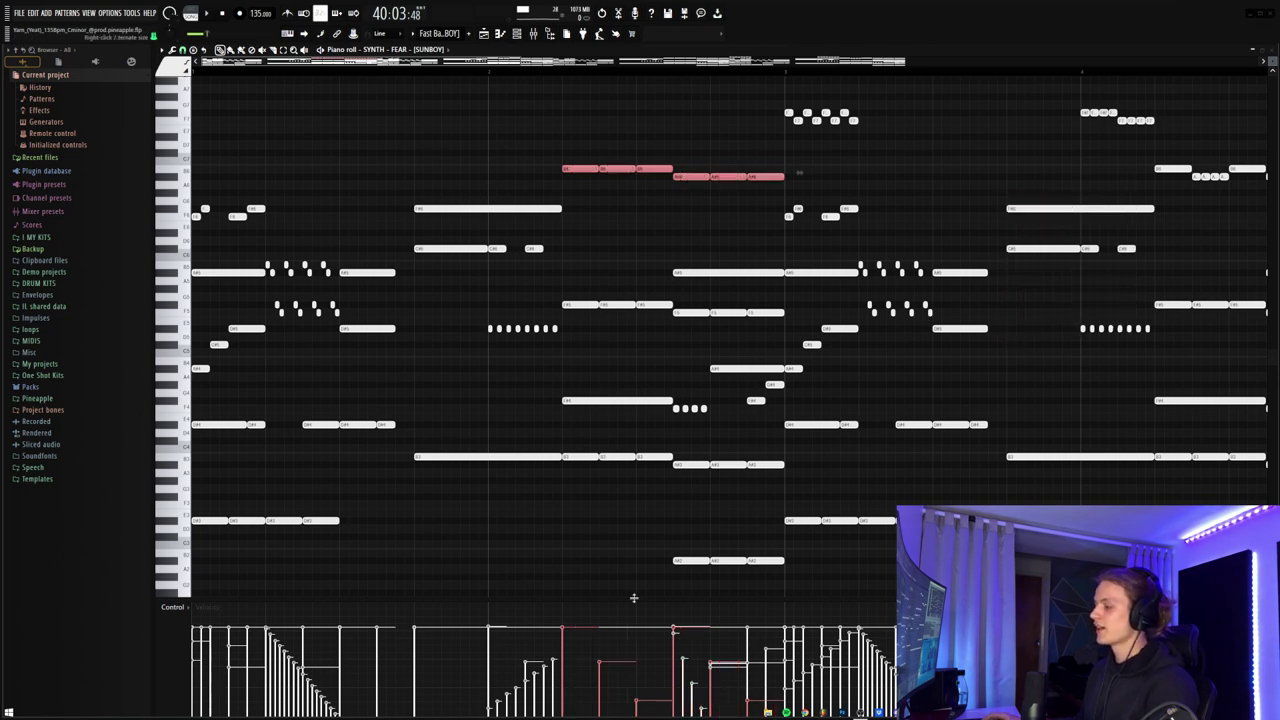
Step: Adjust the height of the velocity lane and highlight the short chopped notes in bar 1 to examine their velocity ramp
drag(633, 598, 667, 374)
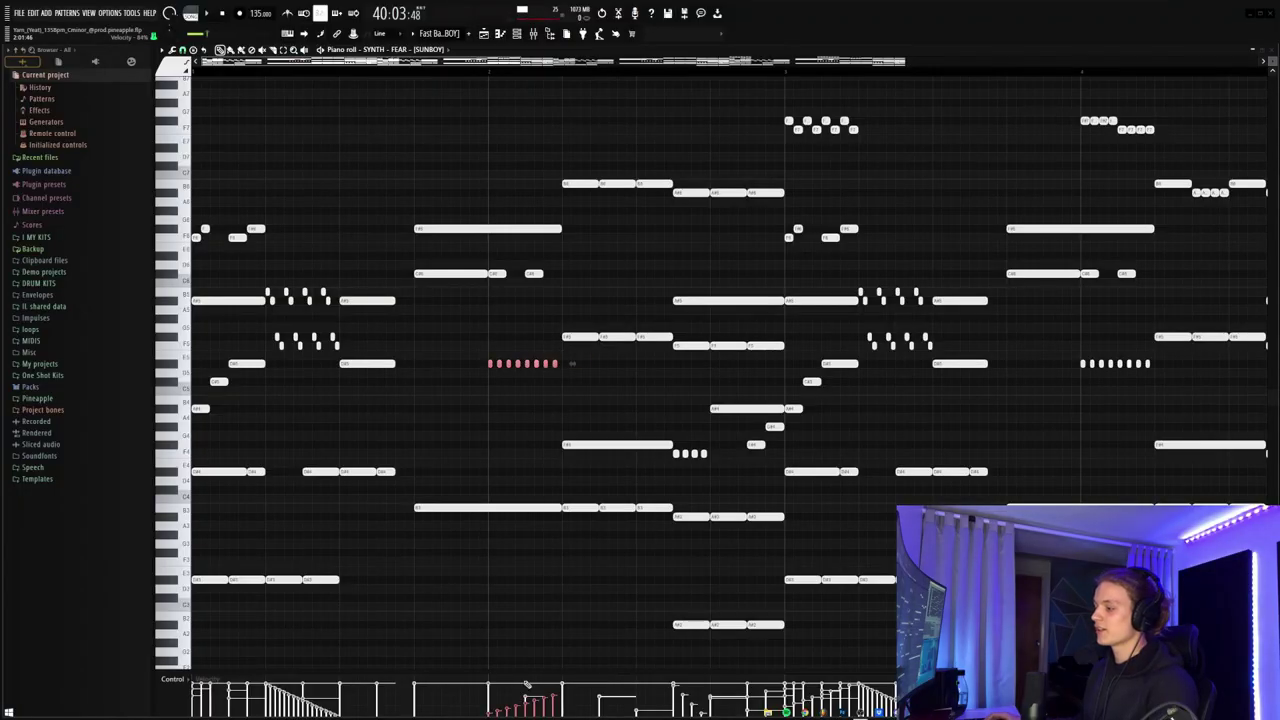
drag(536, 678, 560, 549)
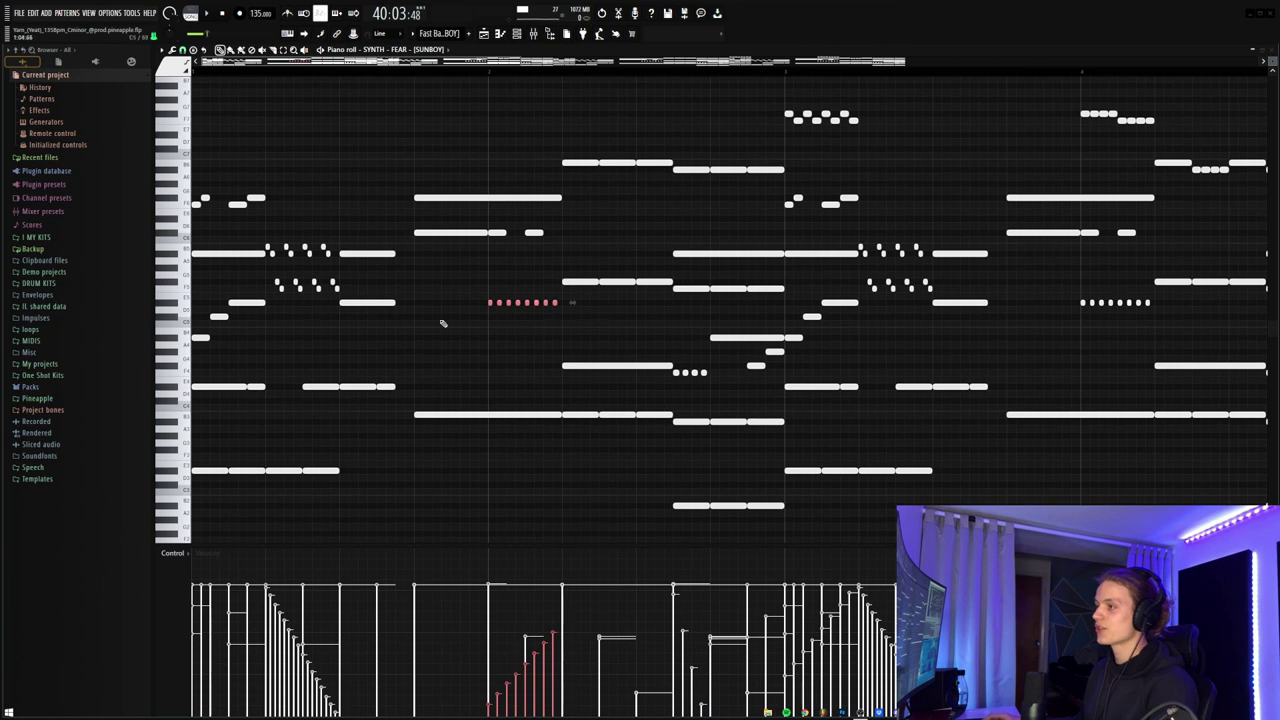
drag(336, 231, 269, 316)
ctrl+click(408, 350)
Step: Add a test note above the melody in bar 1 and chop it into shorter notes by adjusting the chopper's time multiplier
scroll(422, 211, up, 3)
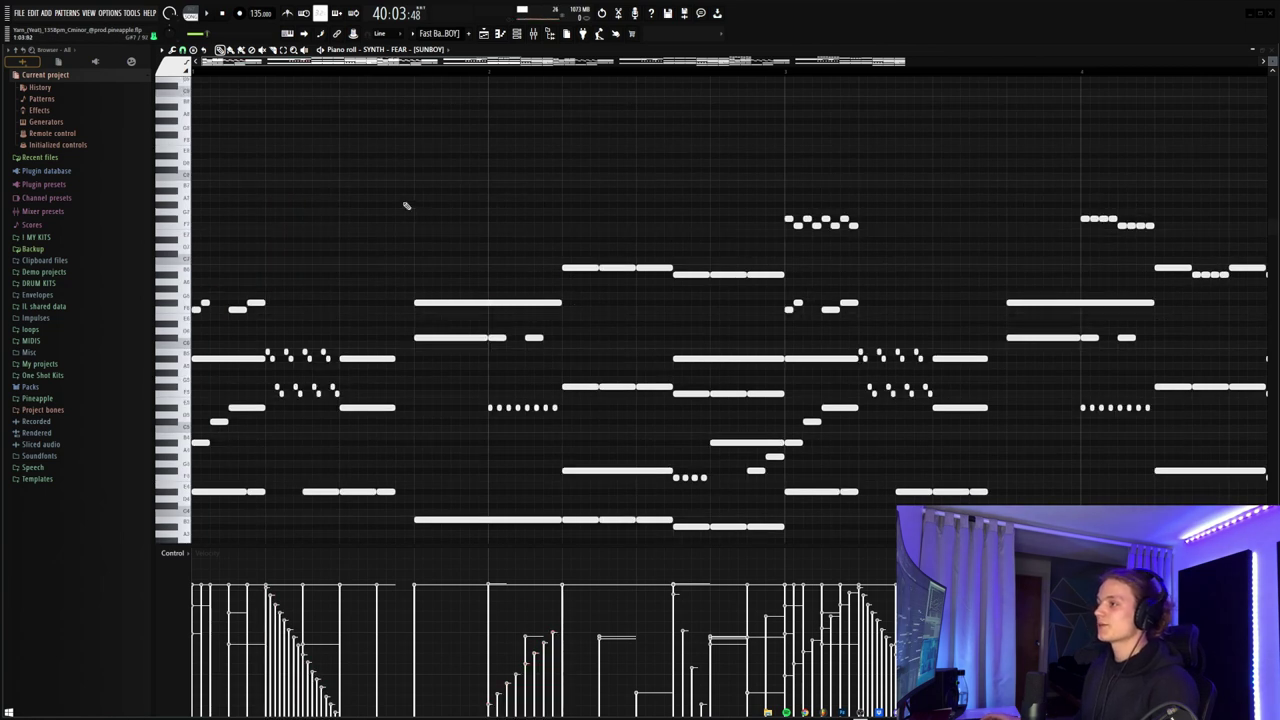
click(380, 190)
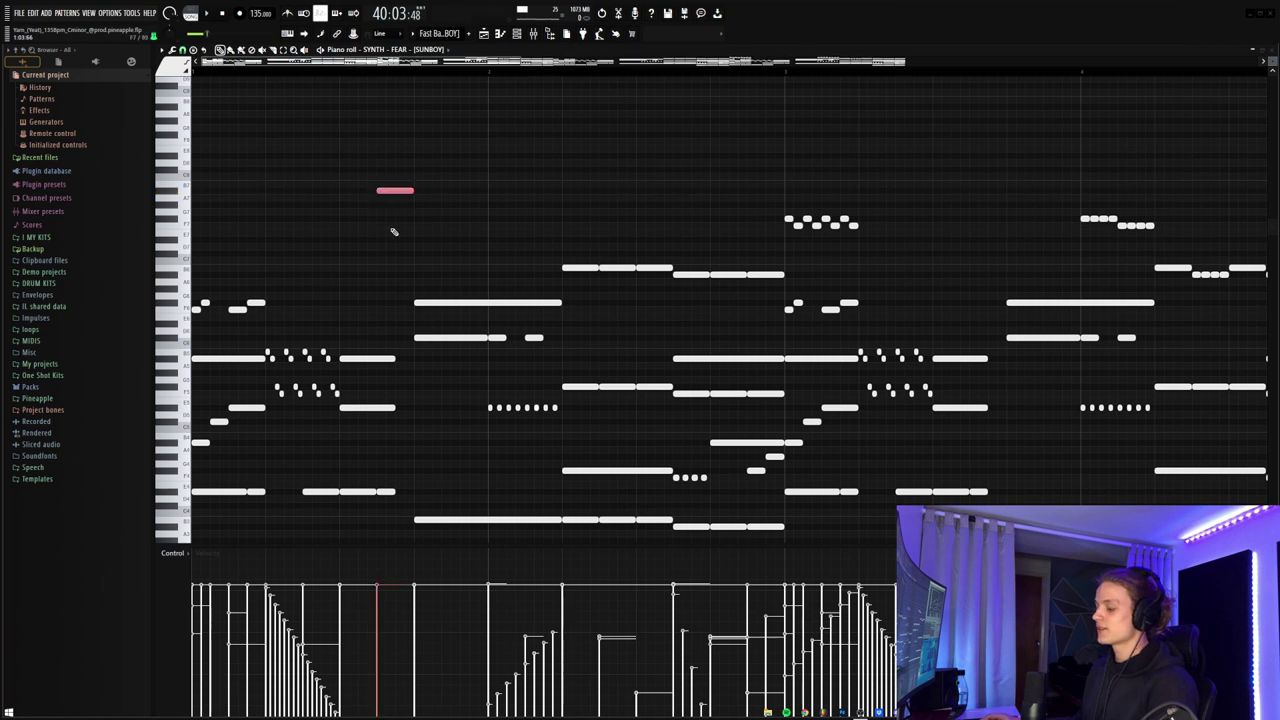
key(alt+u)
drag(1036, 245, 1036, 236)
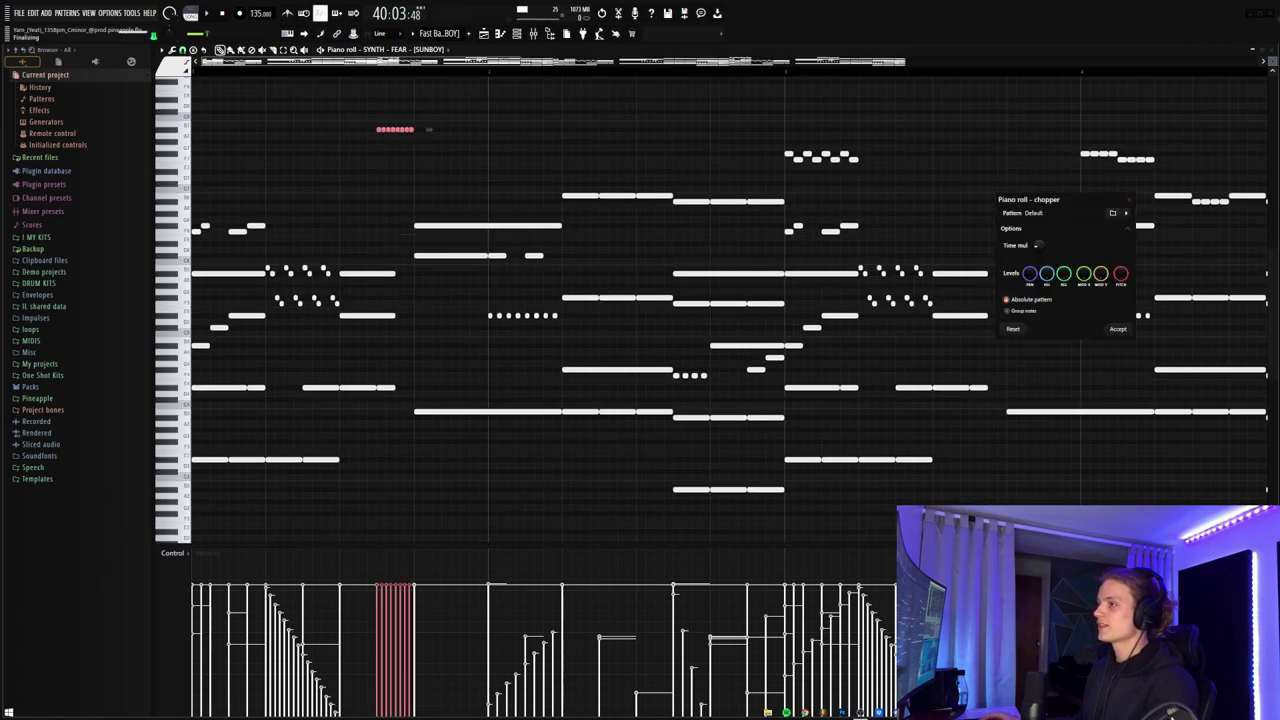
click(1118, 328)
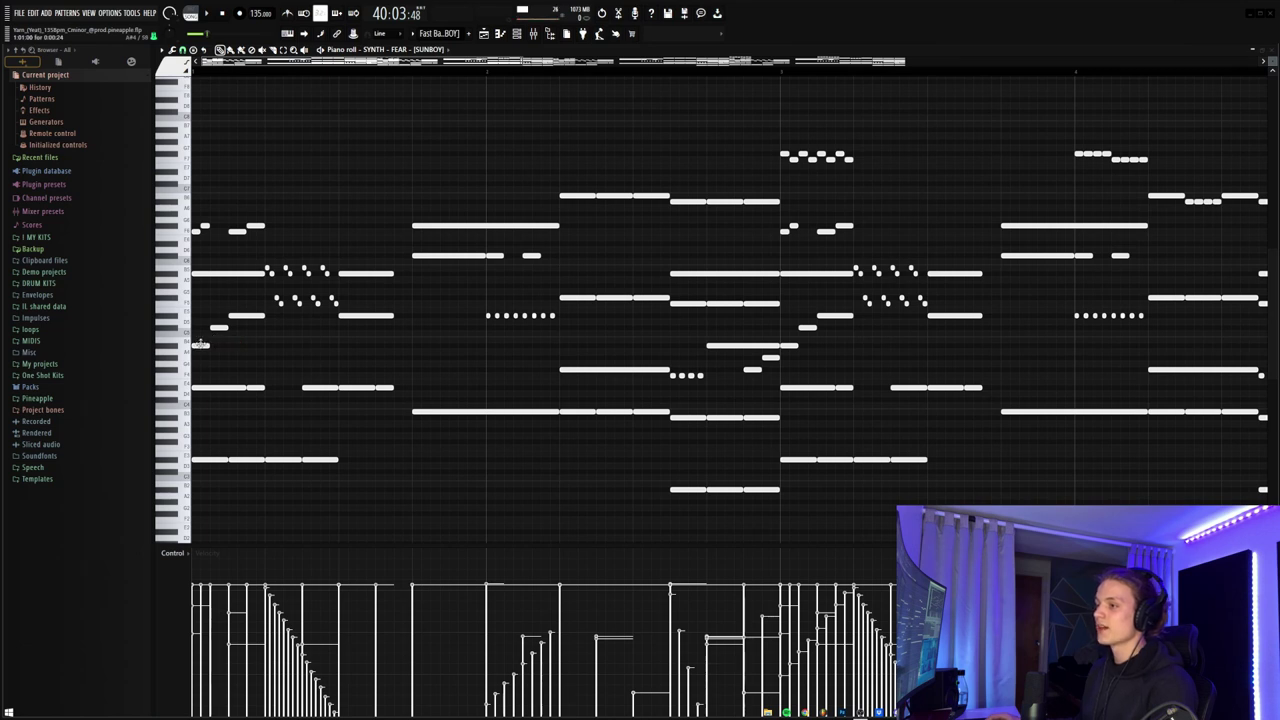
Step: Highlight the rising three-note run at the start of bar 1 and the notes leading from bar 2 into bar 3
click(219, 327)
click(248, 315)
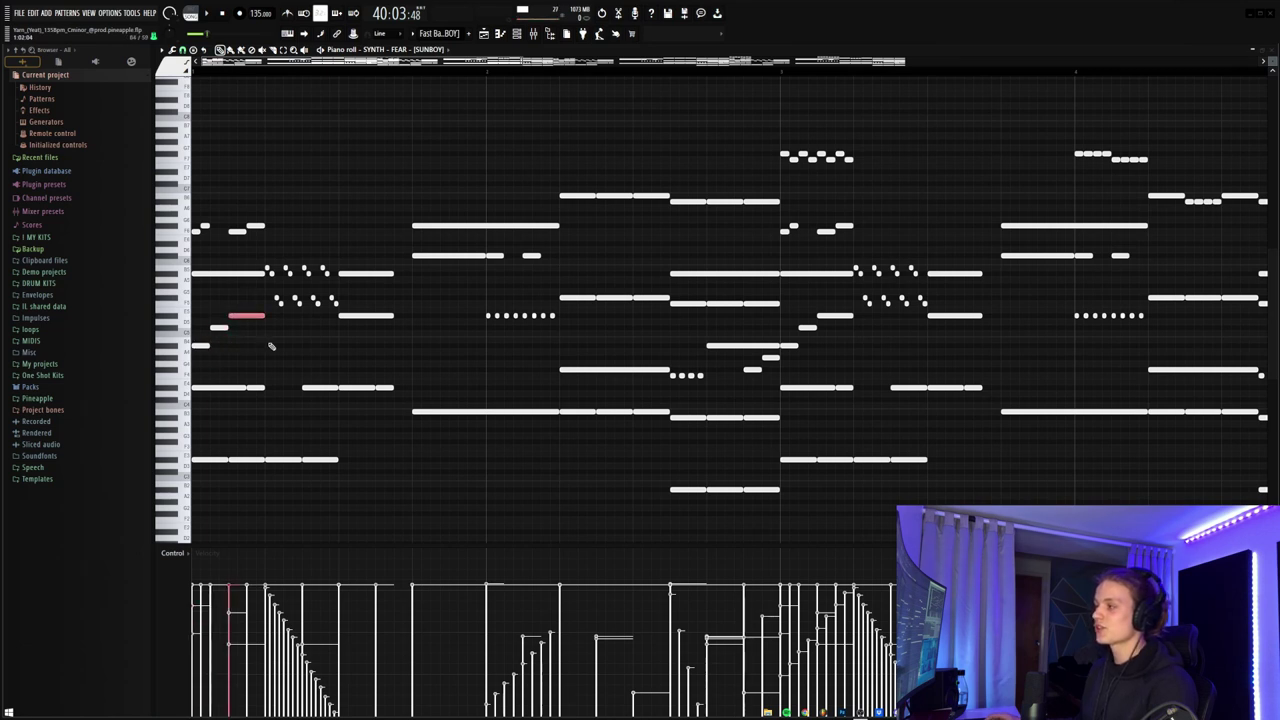
click(772, 357)
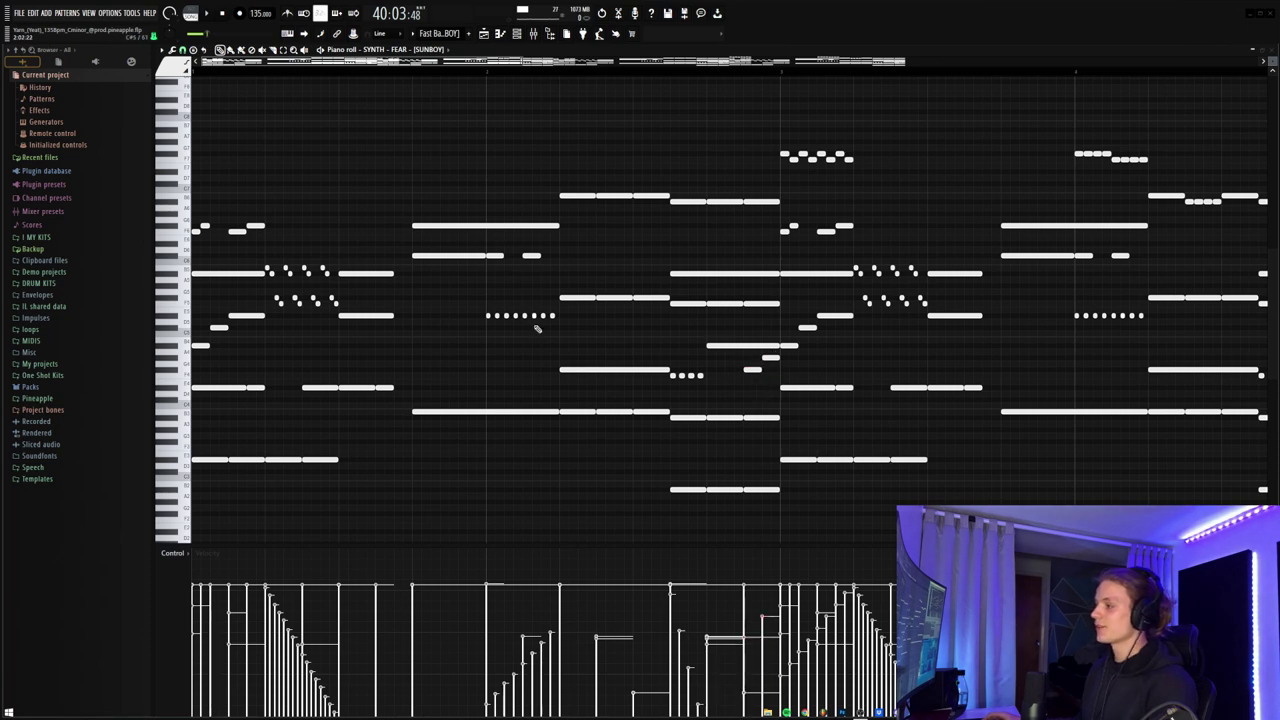
drag(256, 309, 199, 355)
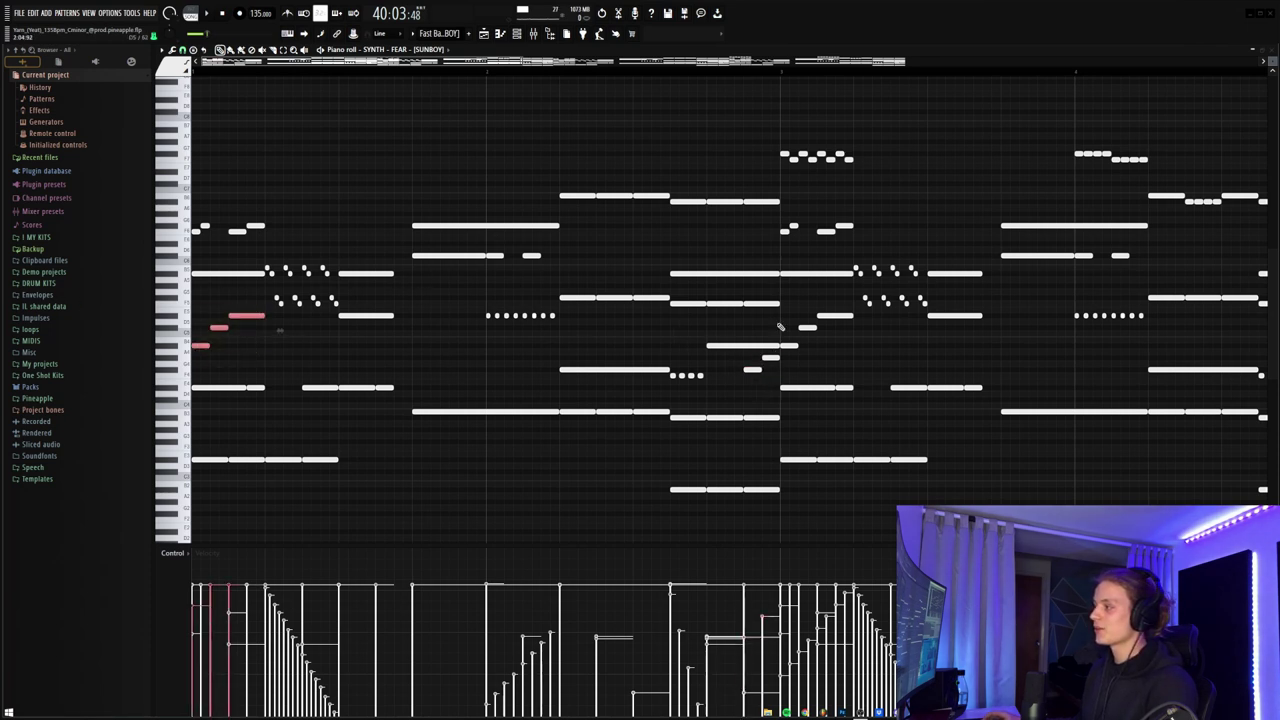
drag(730, 110, 850, 500)
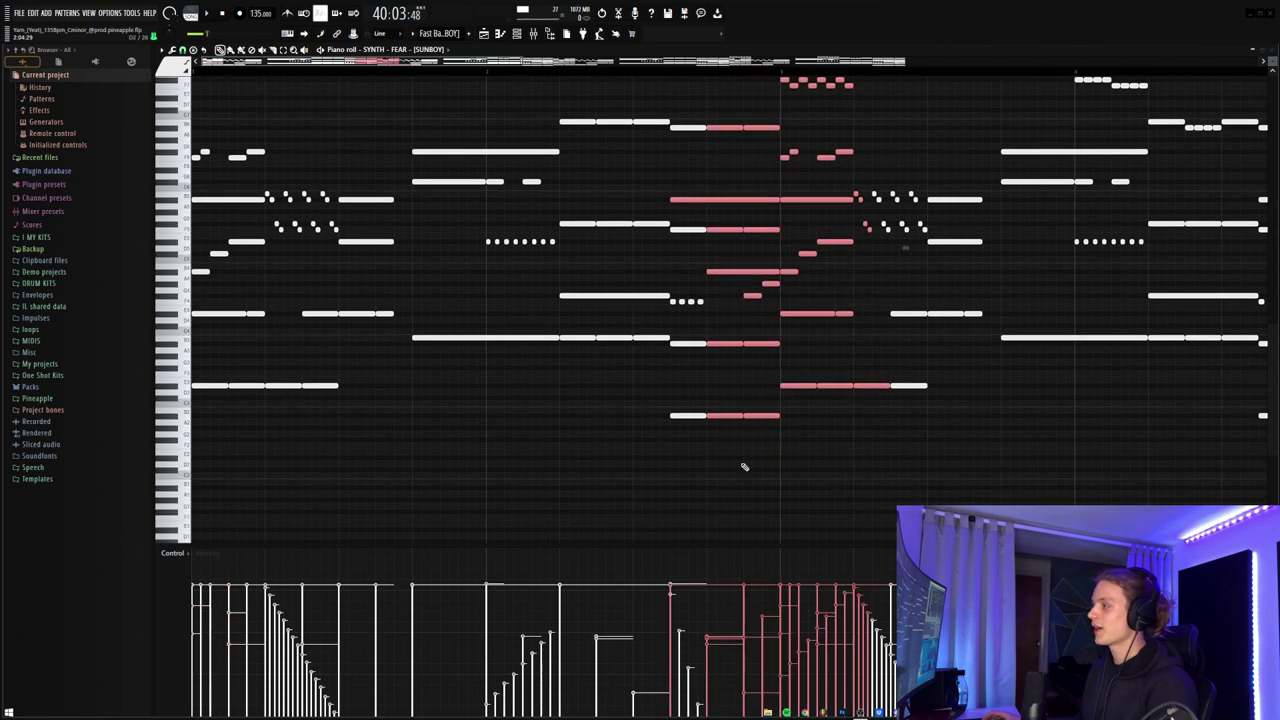
click(776, 307)
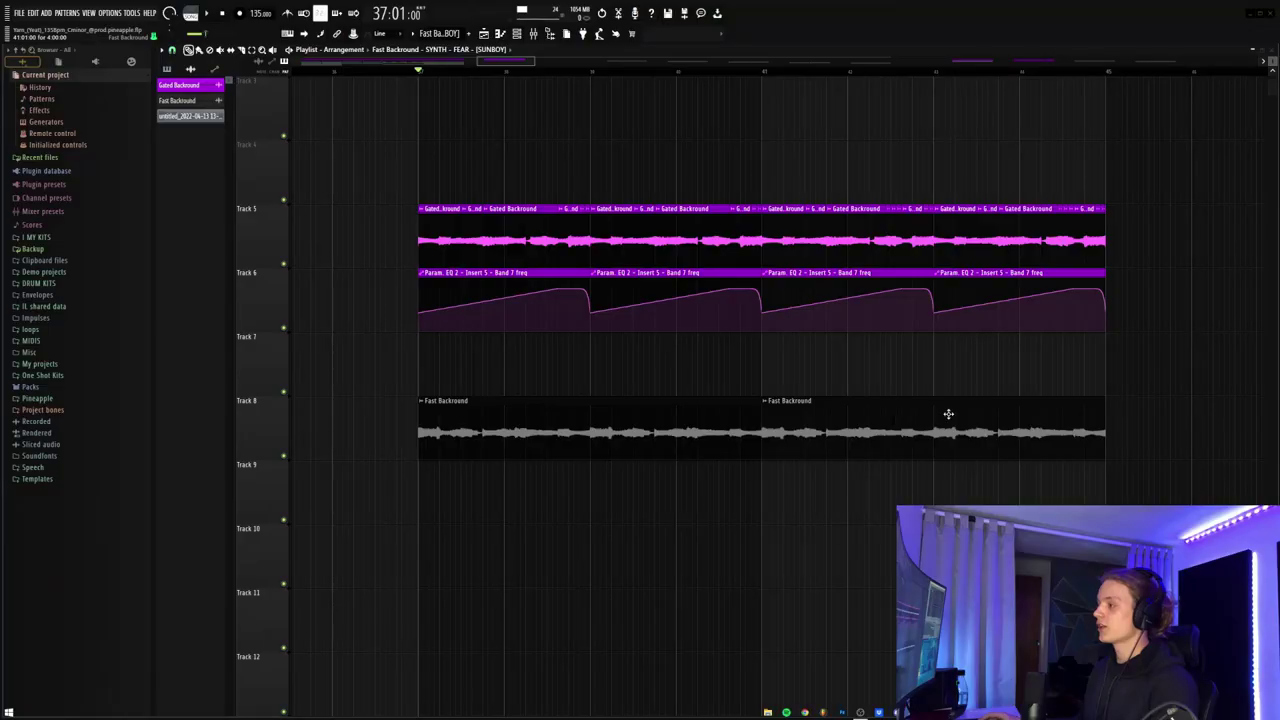
Step: Highlight the two Fast Backround clips in the playlist and view the Gated Backround clip's sampler settings
drag(1120, 396, 437, 440)
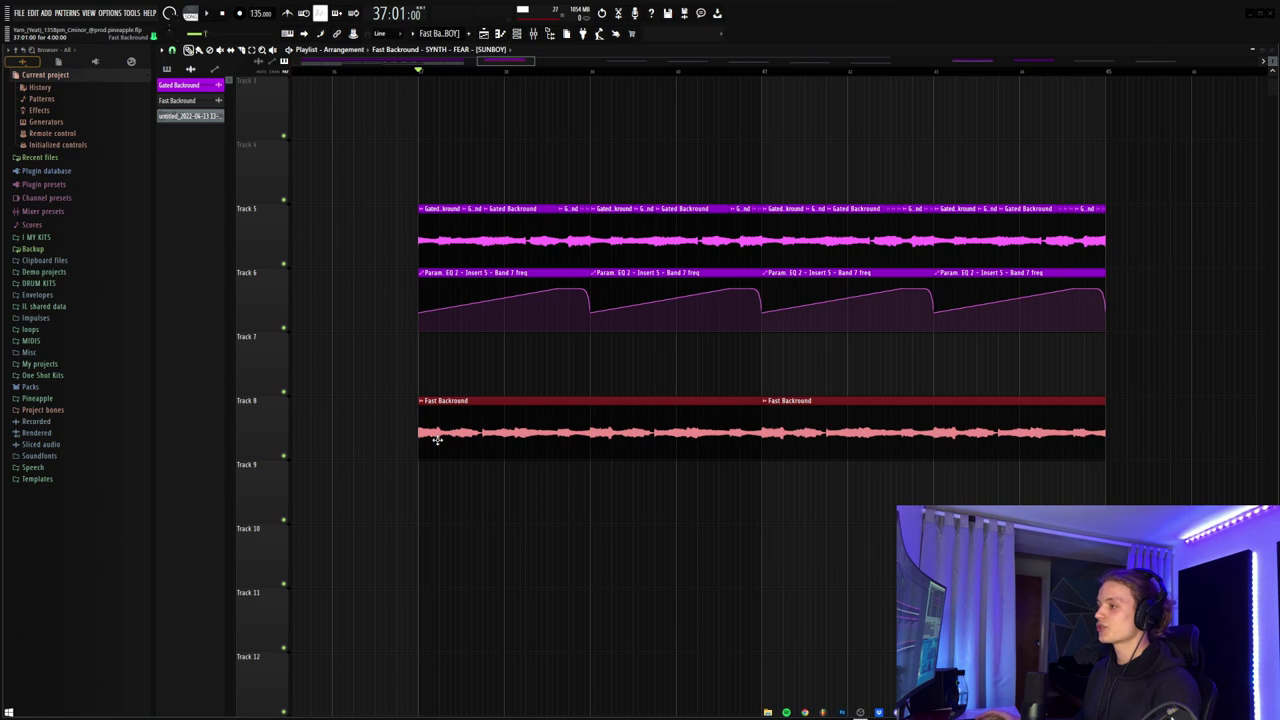
click(464, 390)
click(185, 84)
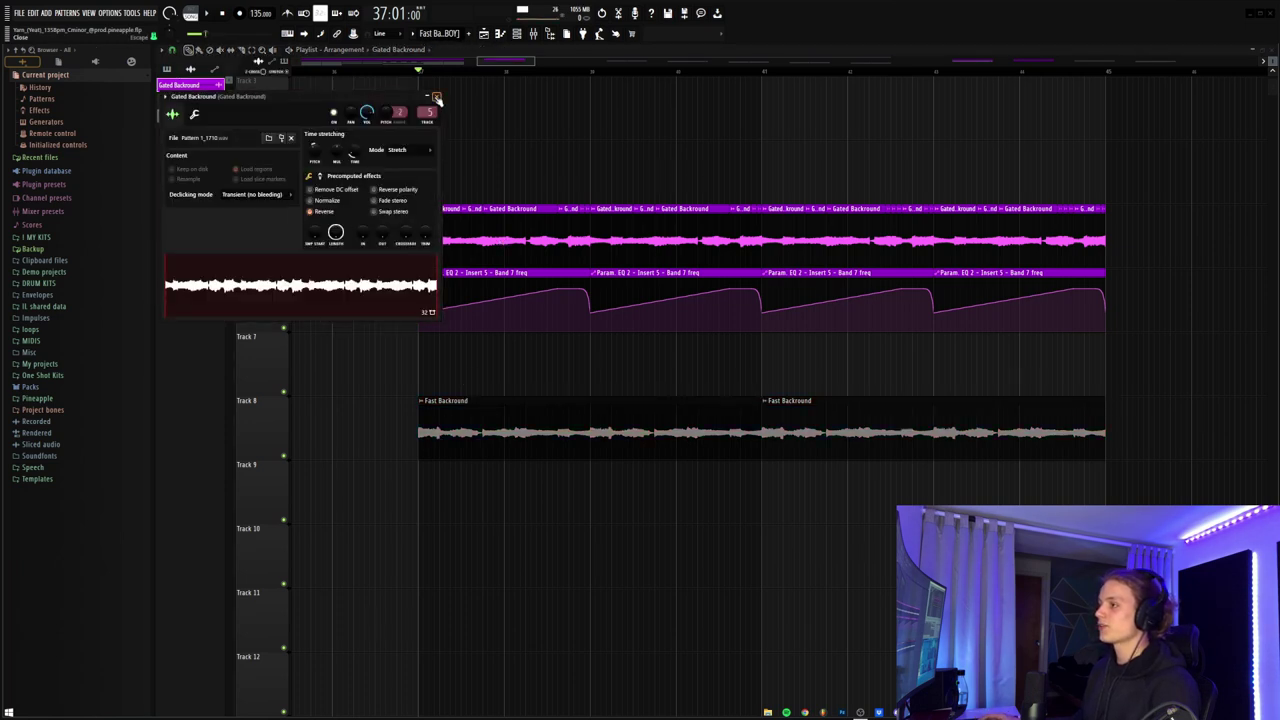
click(437, 98)
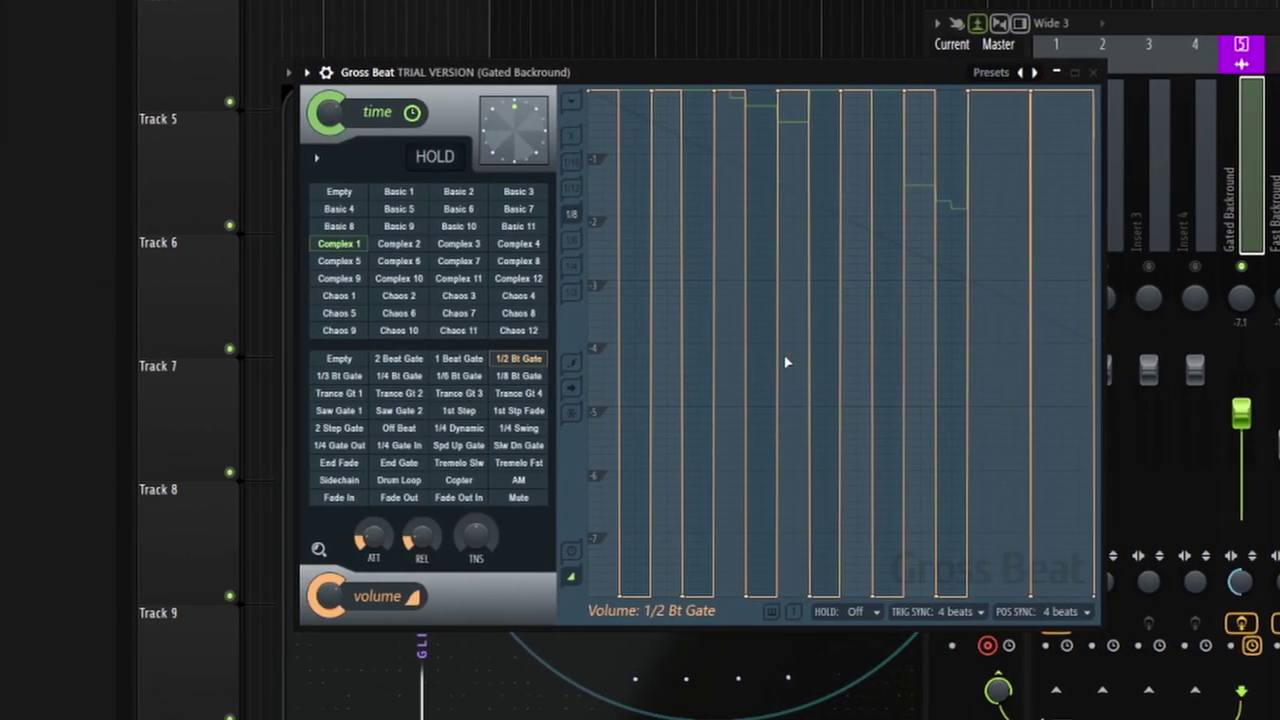
Step: Examine the Gated Backround's Complex 1 time pattern in Gross Beat and its low-pass EQ frequency with the matching automation clips
click(350, 247)
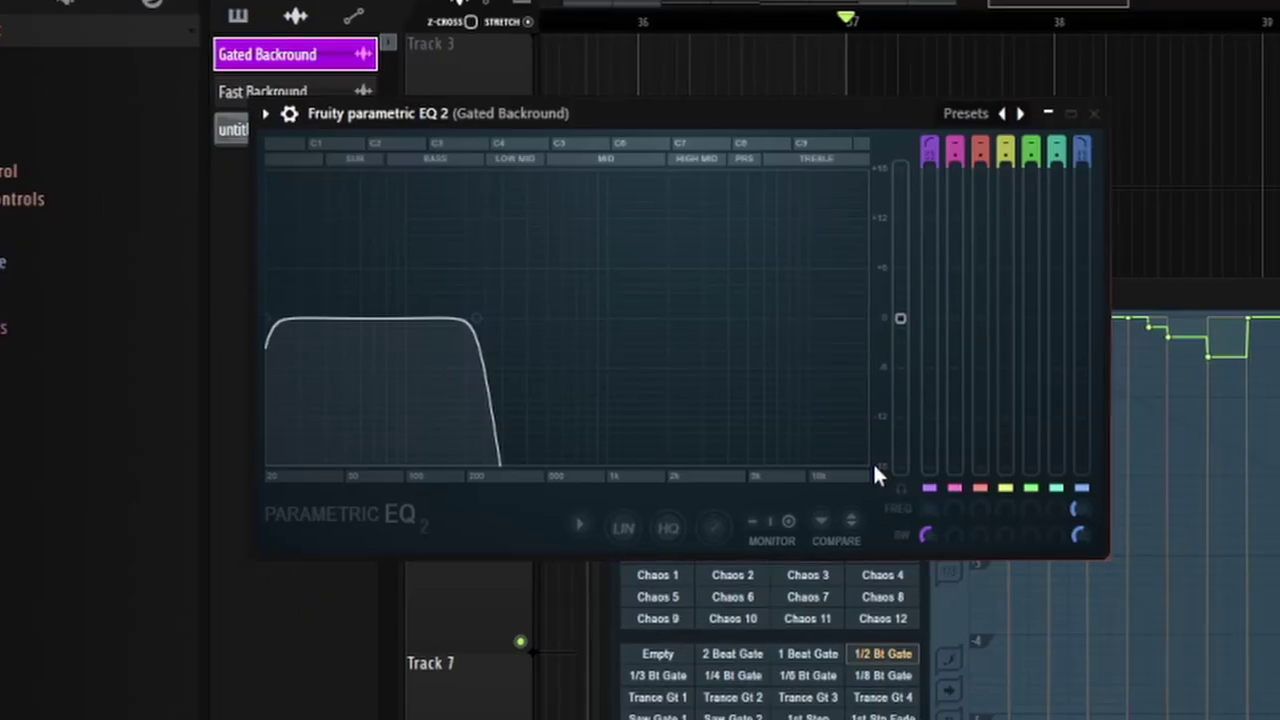
drag(1073, 509, 1037, 514)
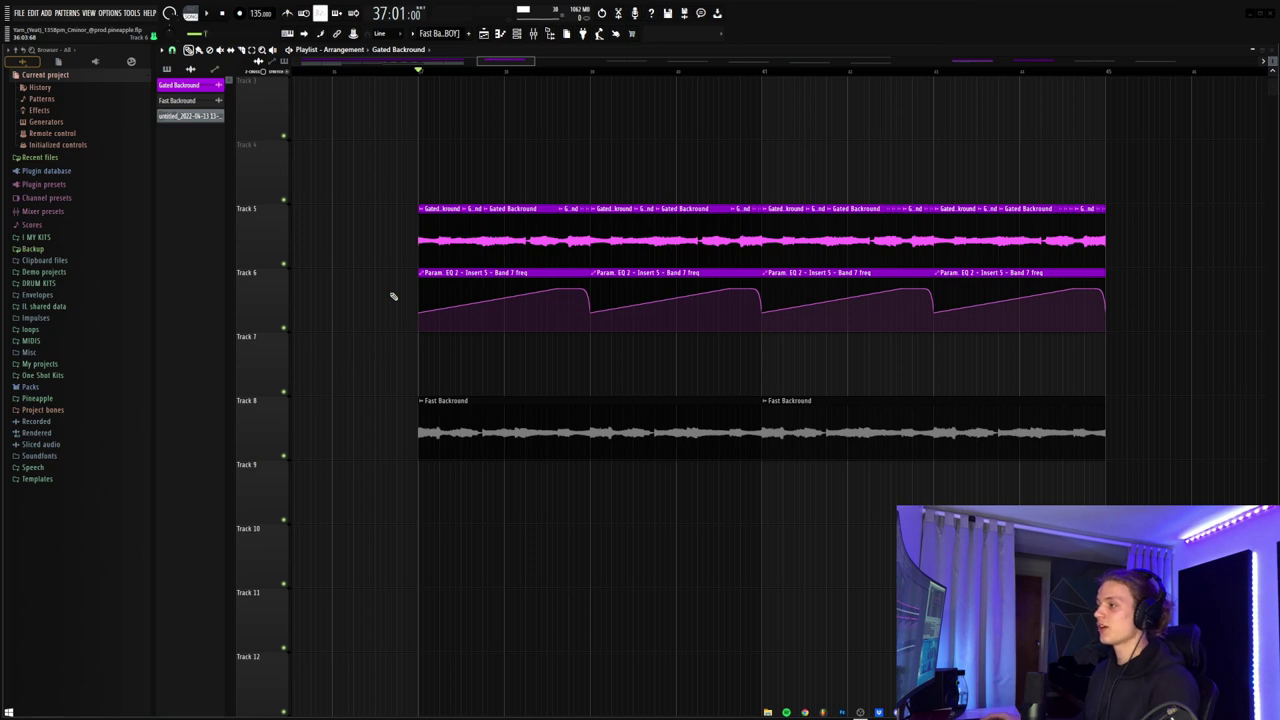
drag(393, 296, 1111, 320)
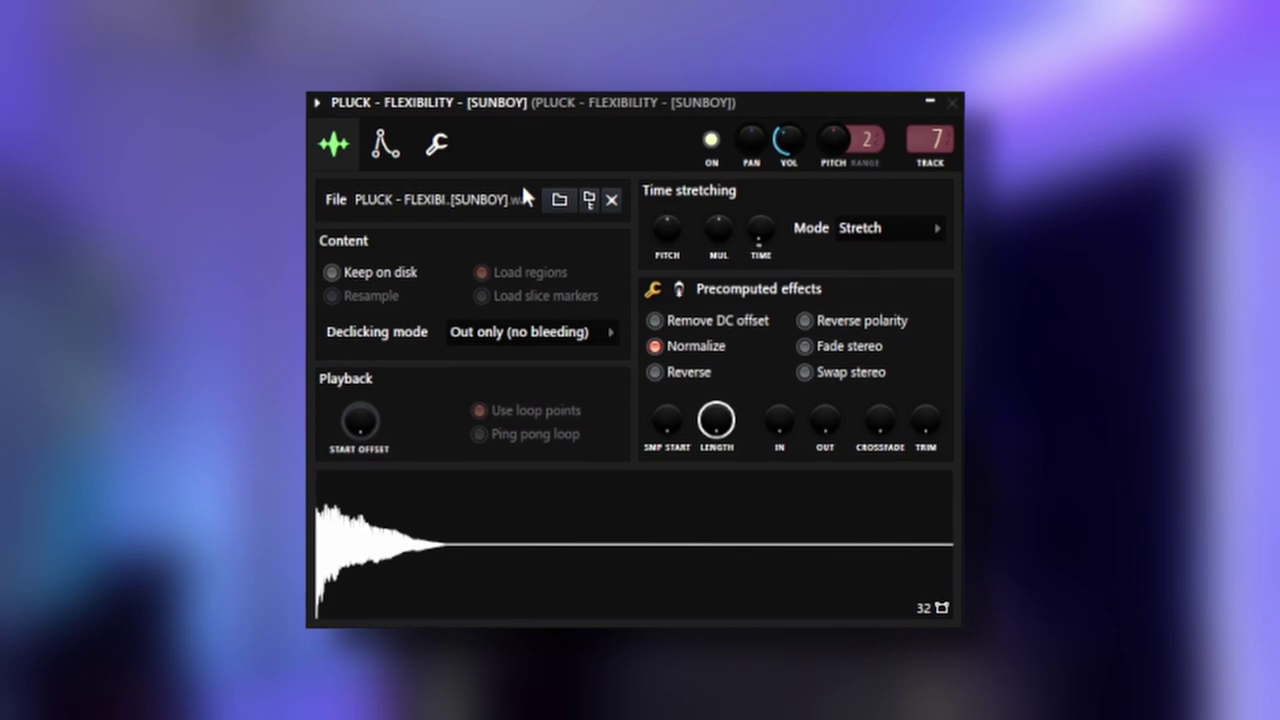
Step: Examine the PLUCK - FLEXIBILITY channel's additional settings and its chord notes in the piano roll
click(438, 145)
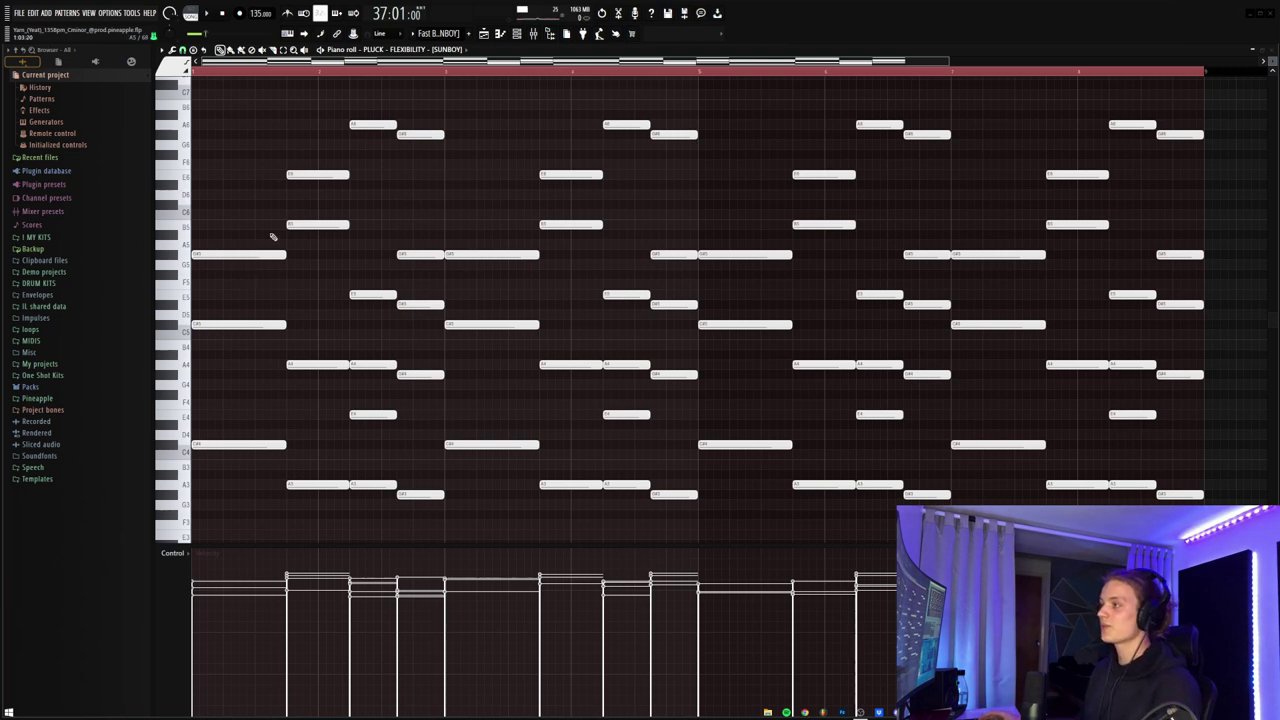
scroll(358, 84, down, 2)
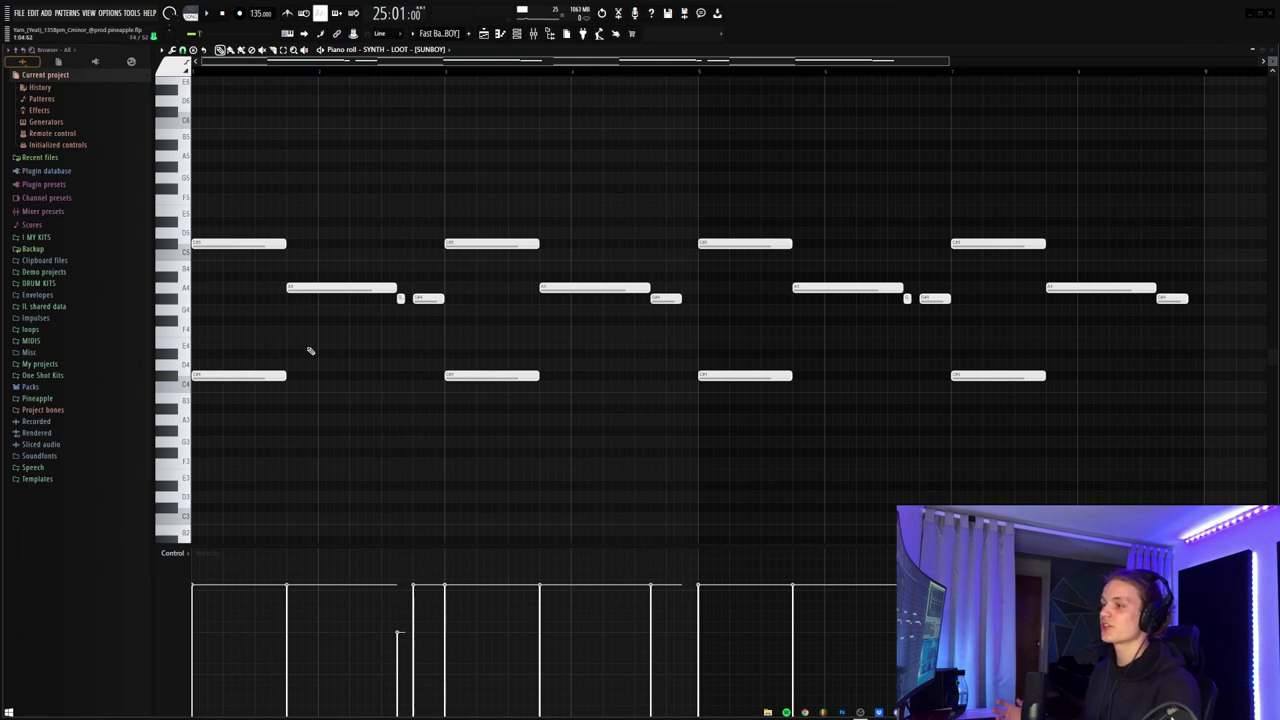
Step: Highlight the low octave note and the following sustained note at the start of the SYNTH - LOOT pattern
drag(270, 339, 243, 414)
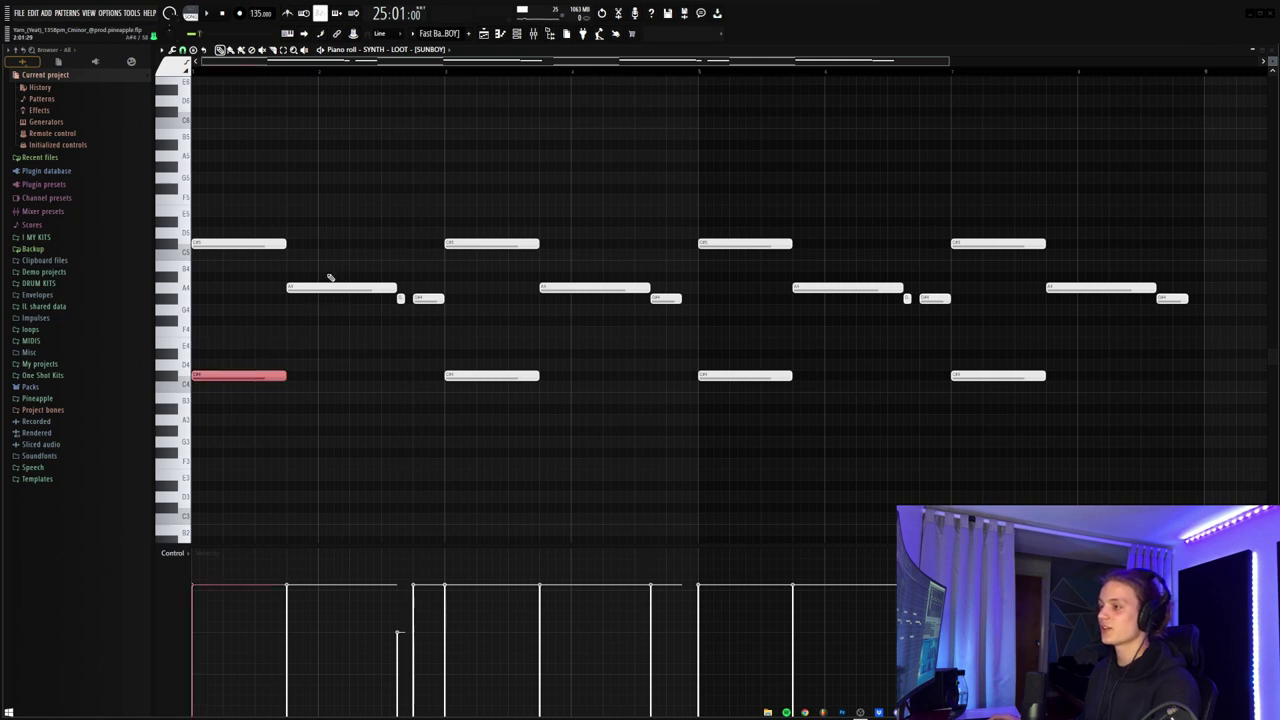
click(385, 288)
drag(383, 295, 478, 304)
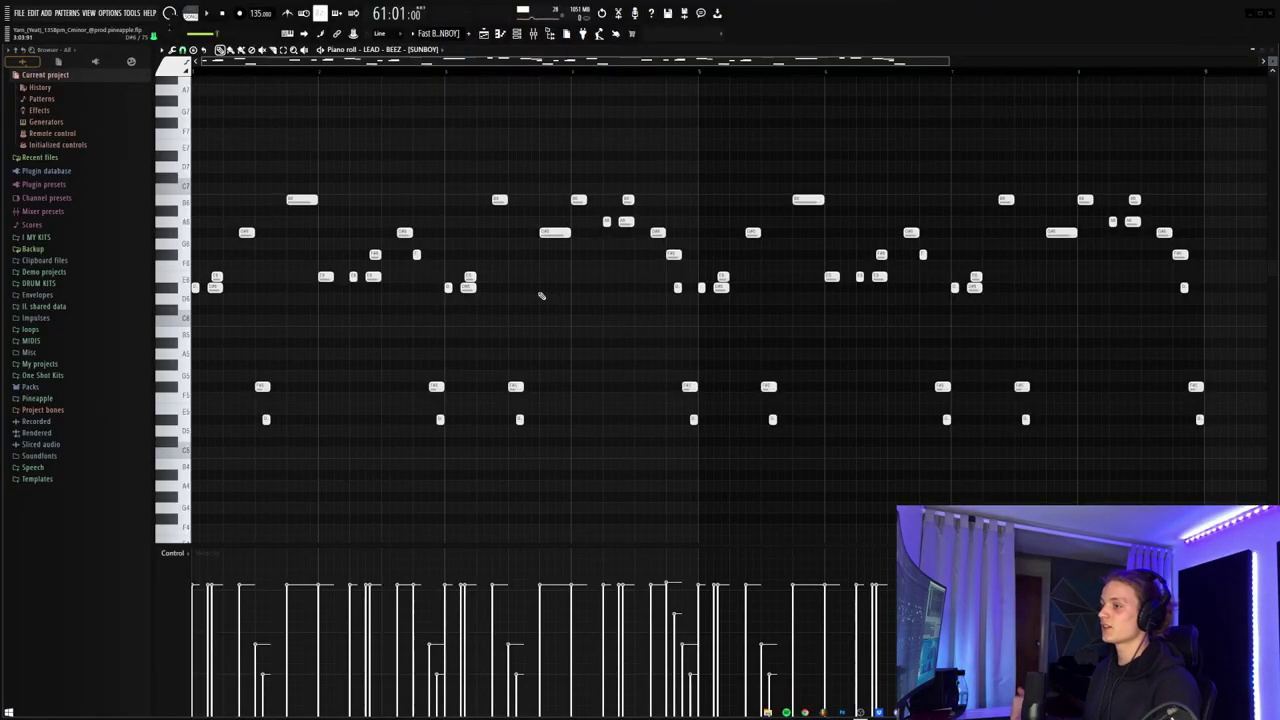
Step: Examine the LEAD - BEEZ channel's polyphony and portamento settings, and highlight all its low octave notes in the piano roll
click(517, 33)
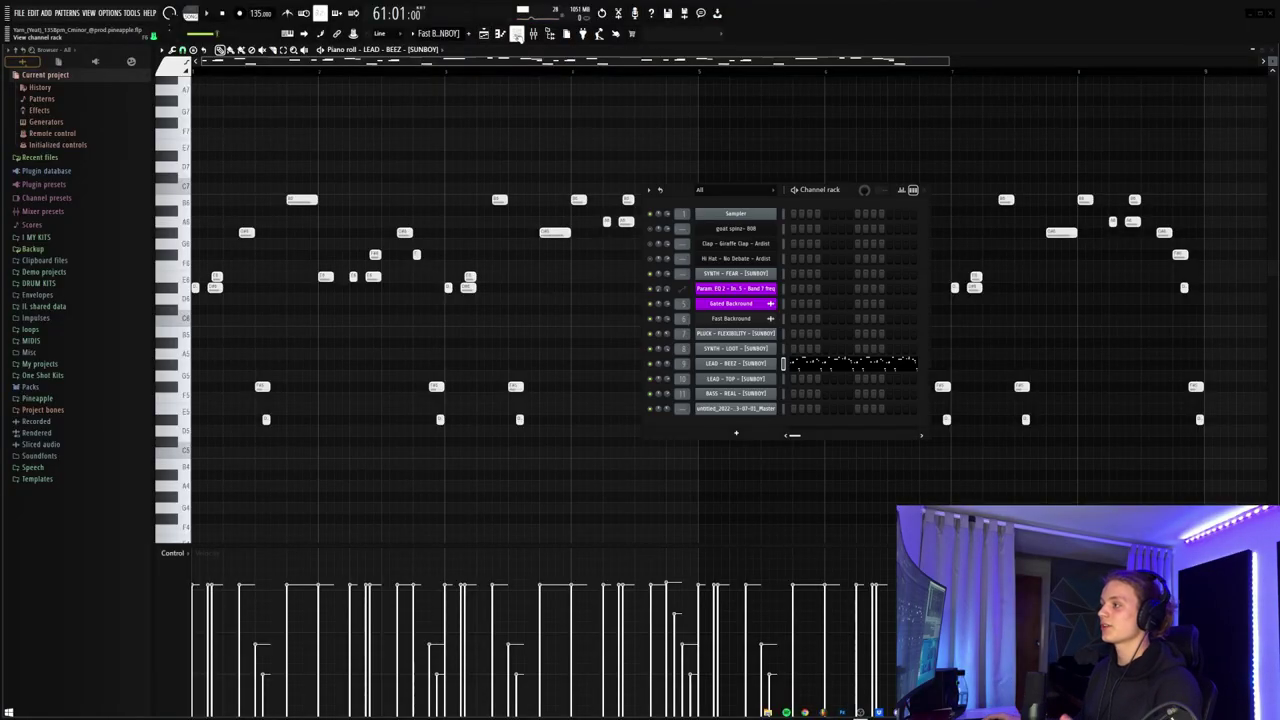
click(755, 364)
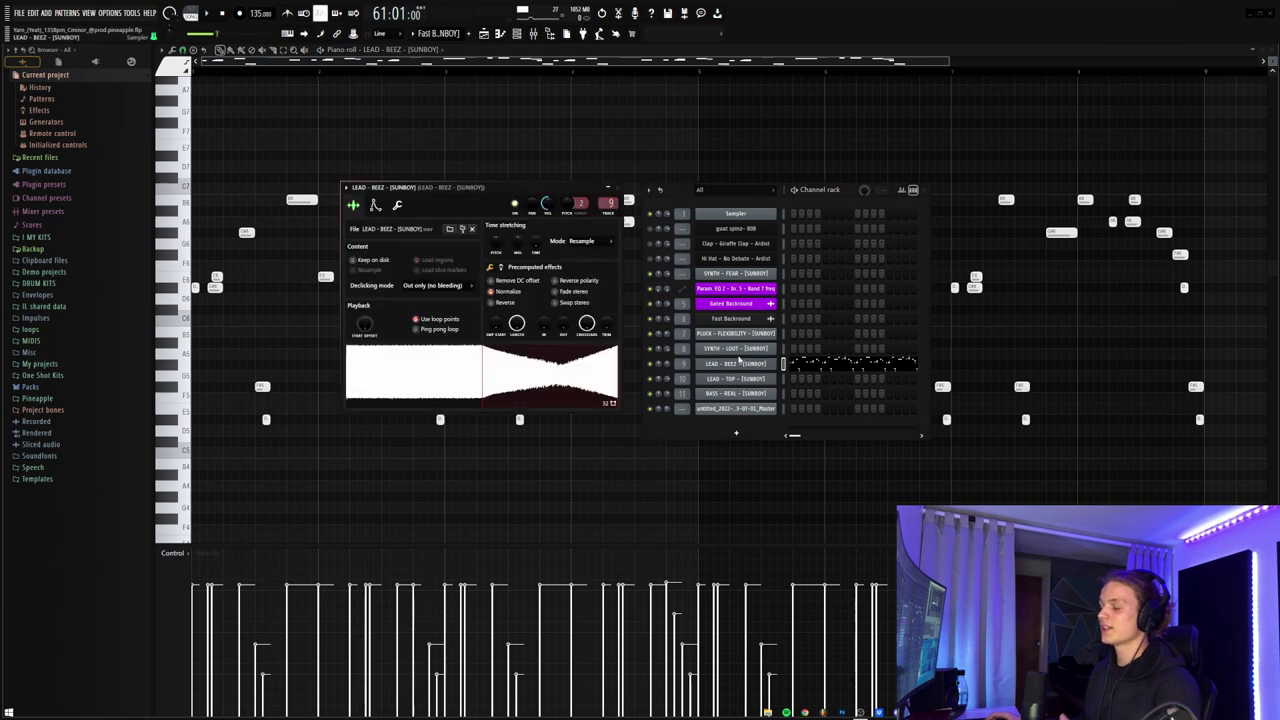
click(397, 205)
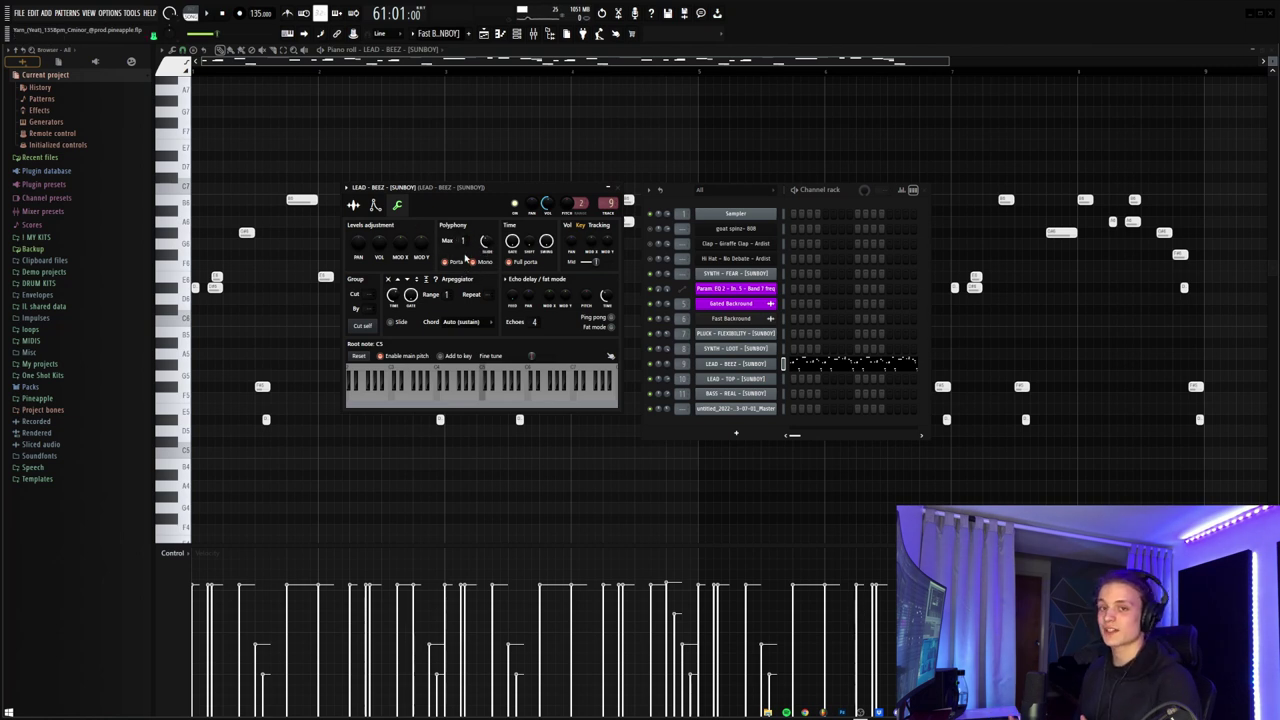
click(628, 160)
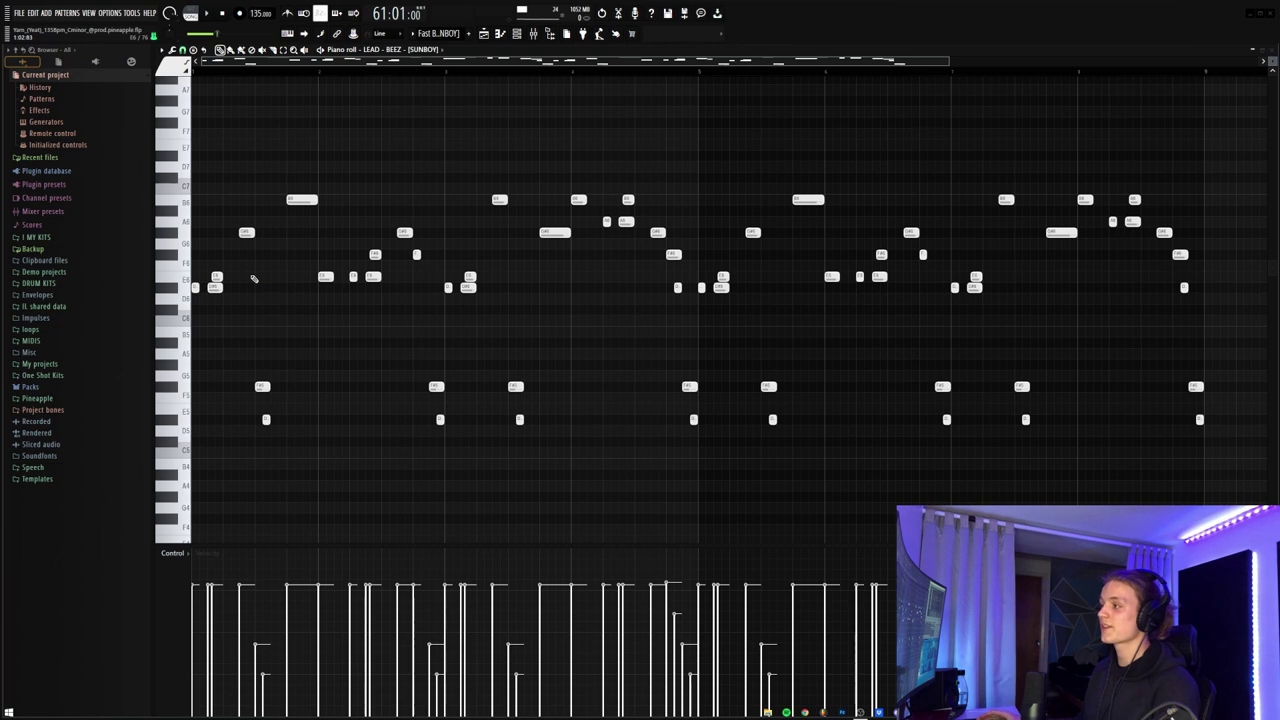
drag(228, 372, 1240, 450)
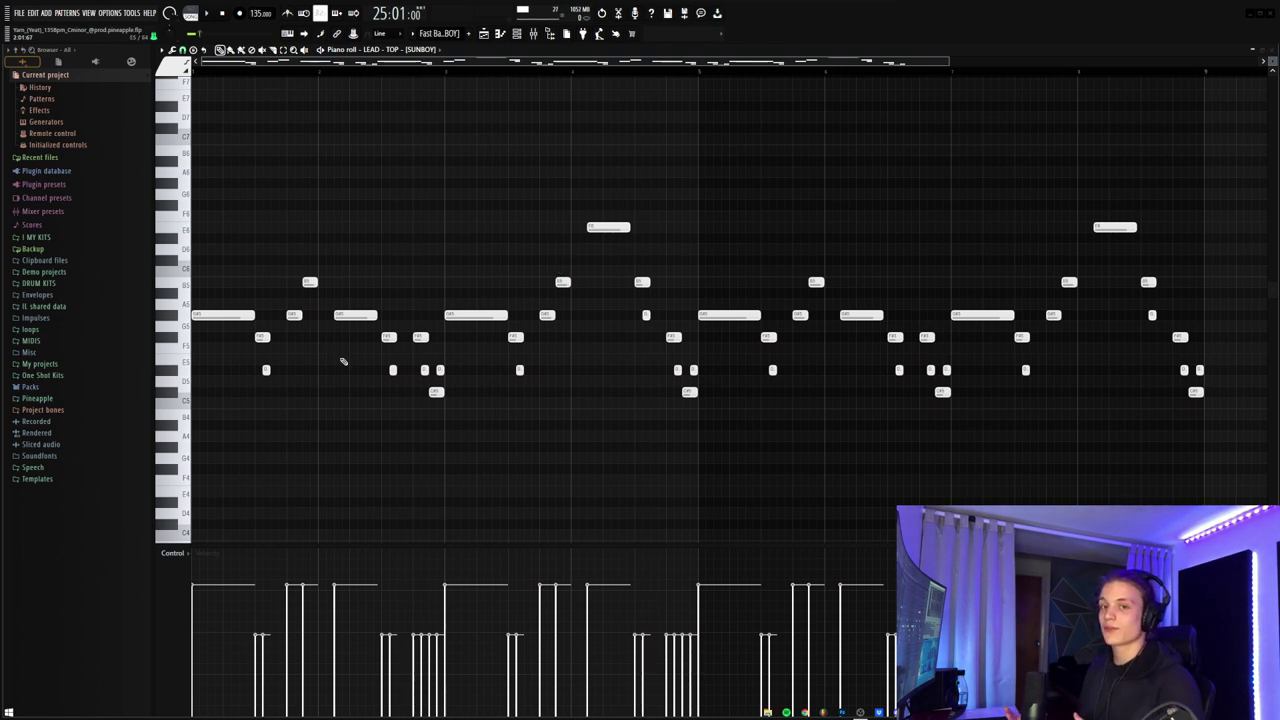
Step: Highlight the pair of short low notes in bar 1 and the four-note group ending bar 2 of LEAD - TOP
drag(295, 330, 243, 392)
click(351, 475)
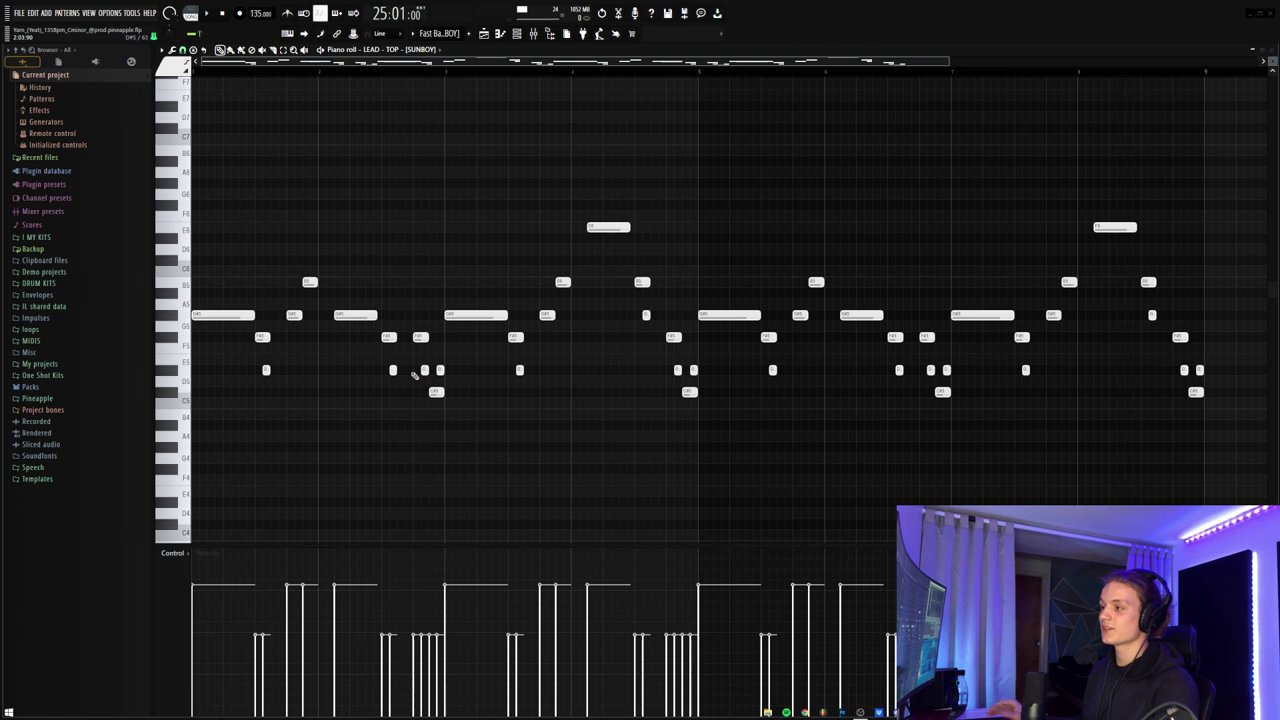
drag(414, 322, 449, 401)
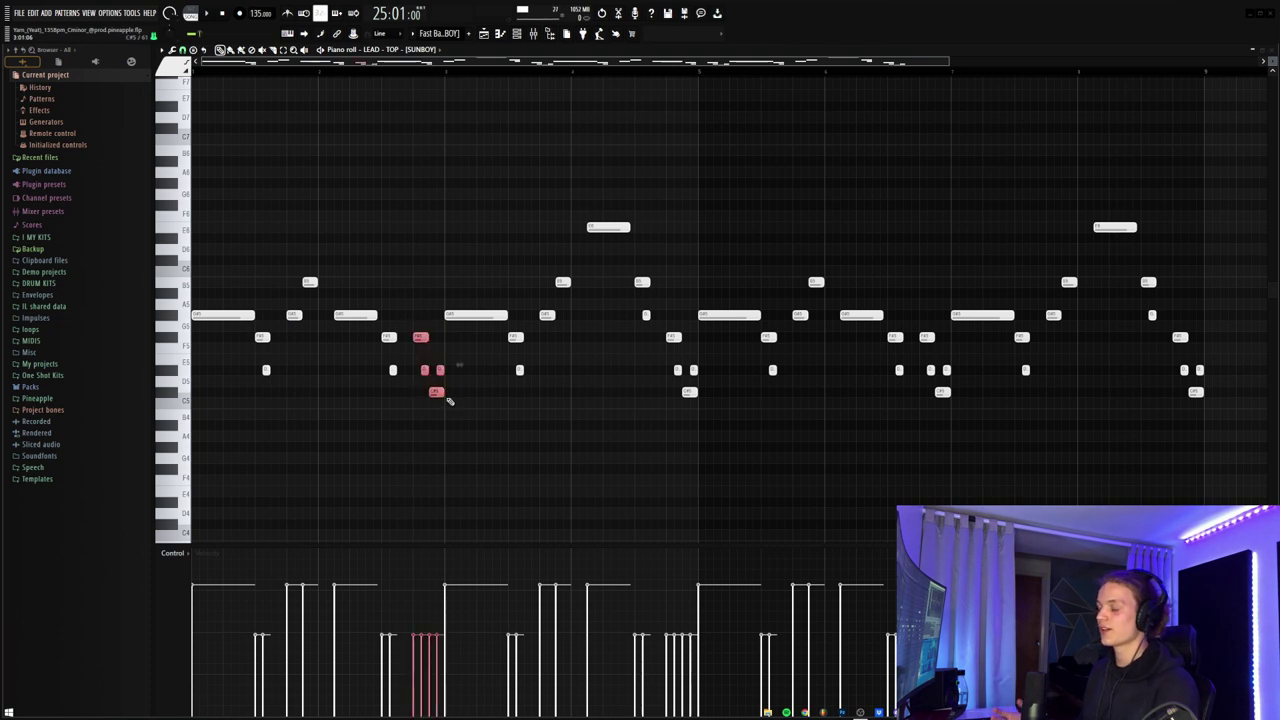